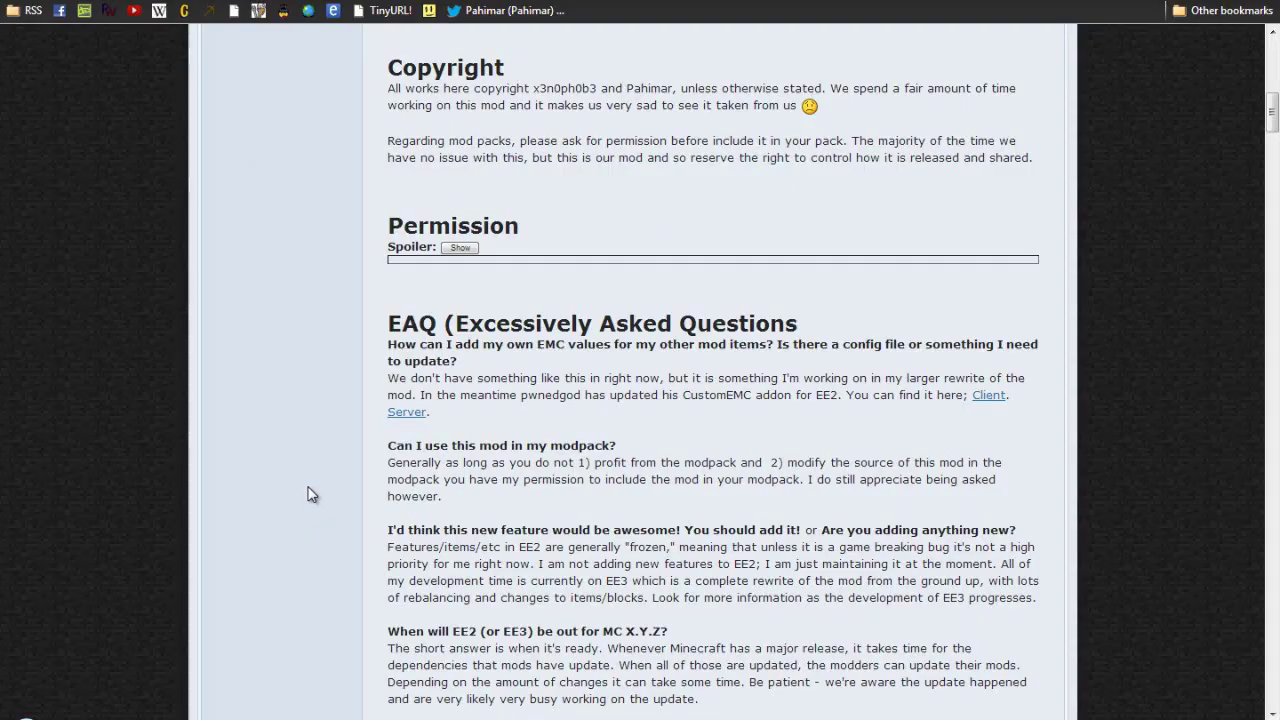
Download the CustomEMC client addon (EECustomEMCv2_Client.zip) from the forum post's FAQ link.
scroll(300, 470, "up", 4)
scroll(1184, 406, "down", 3)
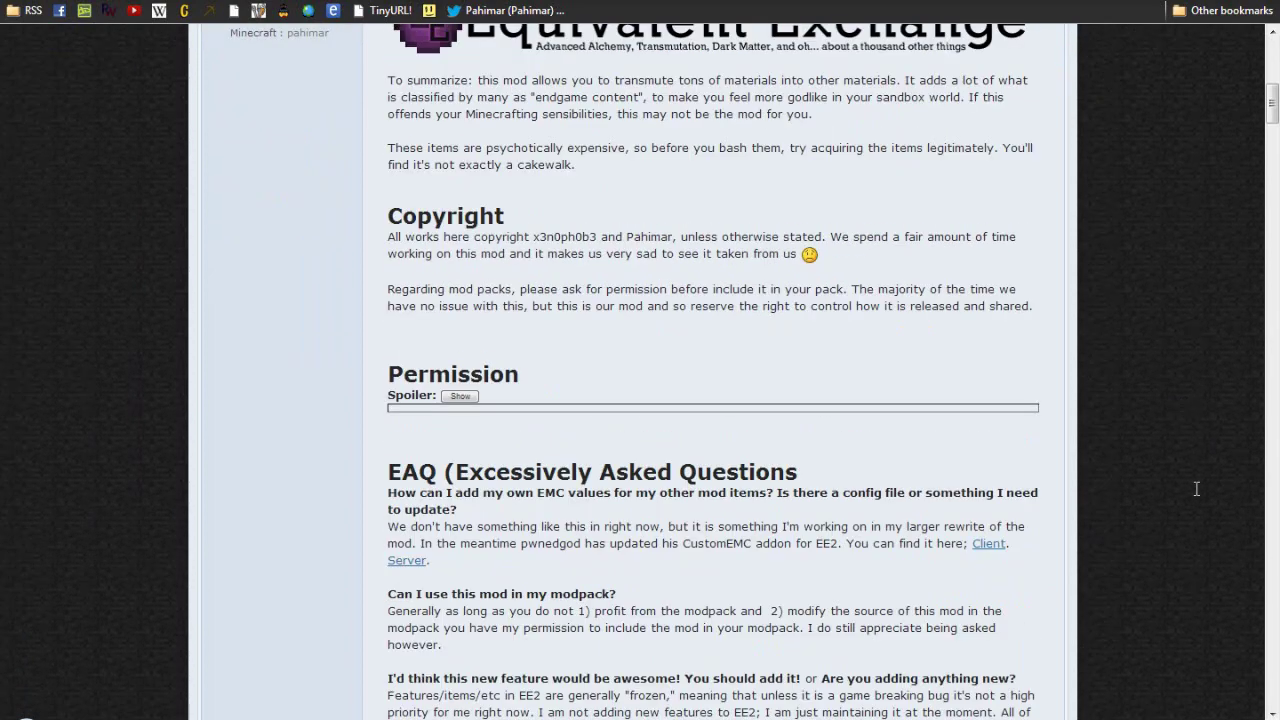
scroll(131, 395, "up", 3)
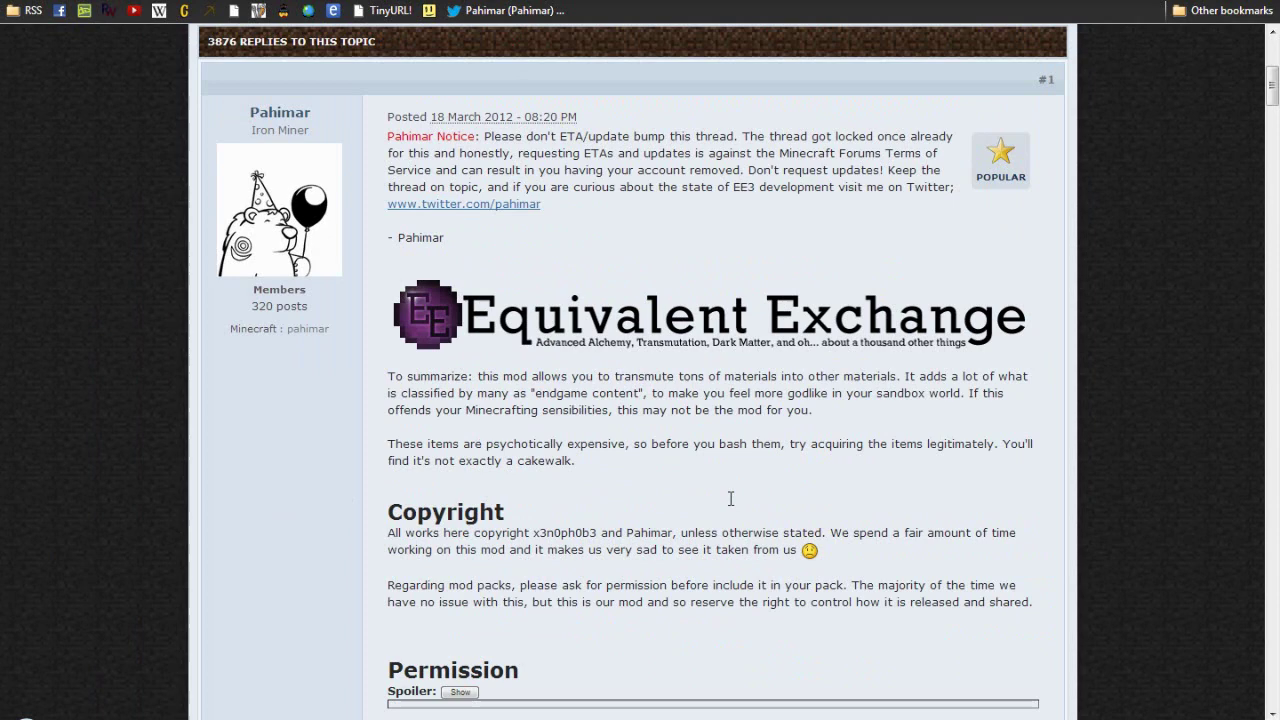
scroll(1218, 373, "down", 1)
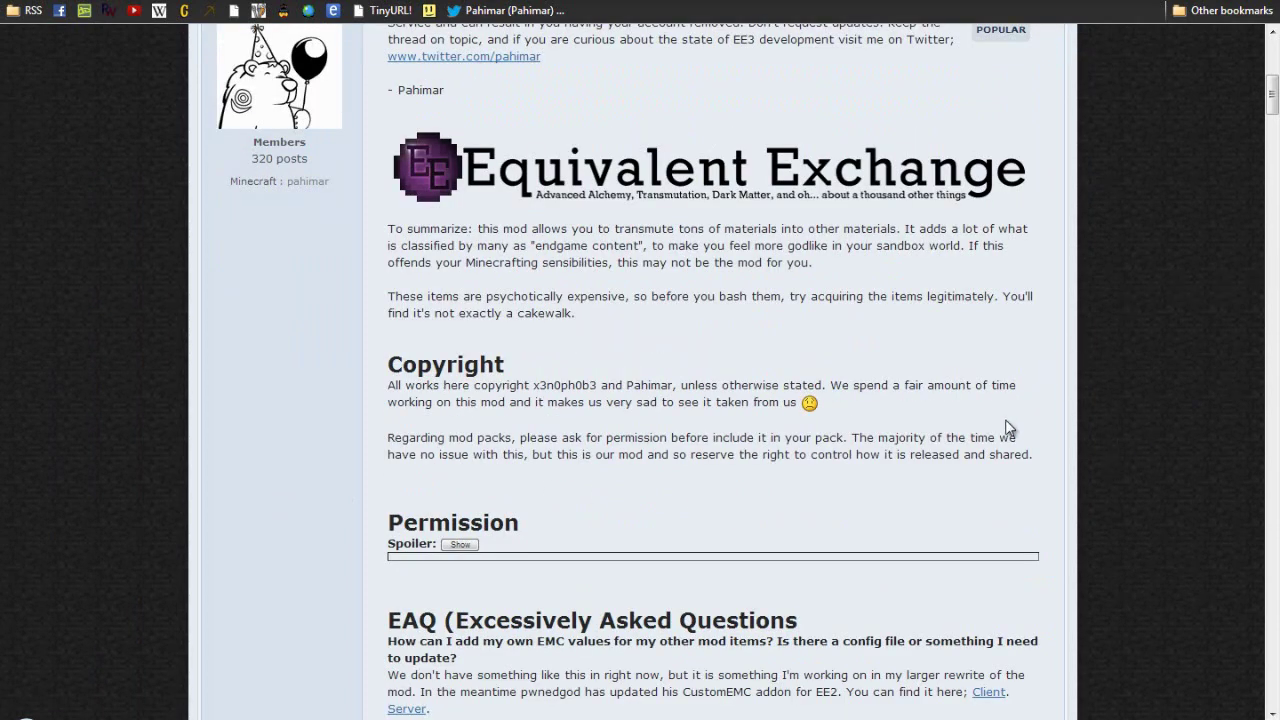
scroll(1046, 486, "down", 1)
scroll(812, 640, "down", 1)
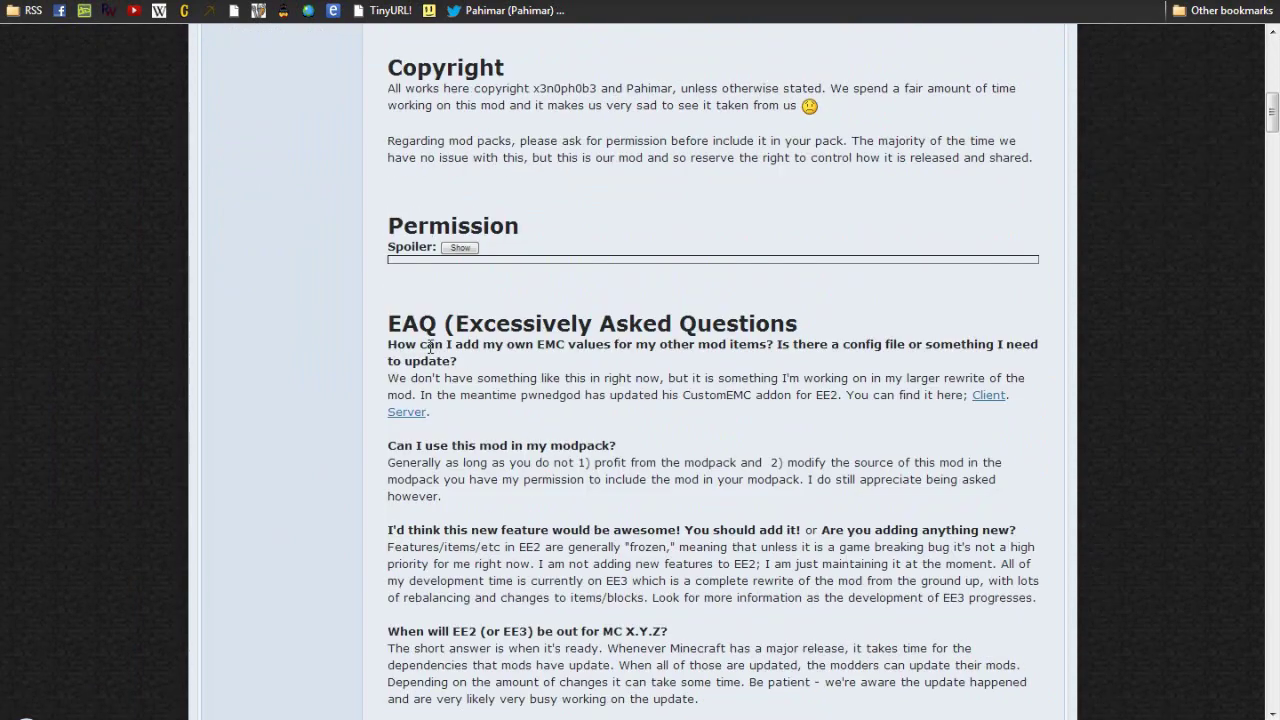
scroll(337, 317, "up", 2)
scroll(426, 566, "down", 2)
left_click(987, 403)
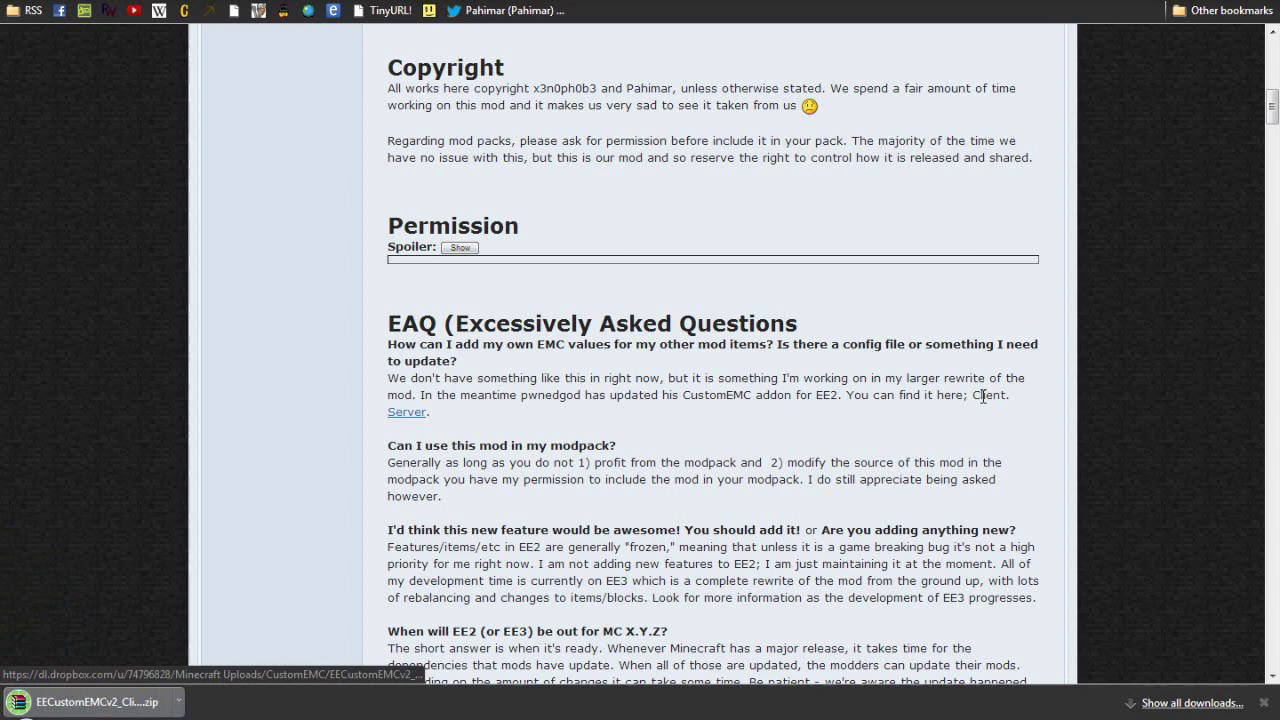
Show the downloaded EECustomEMCv2_Client zip in the Downloads folder.
left_click(181, 704)
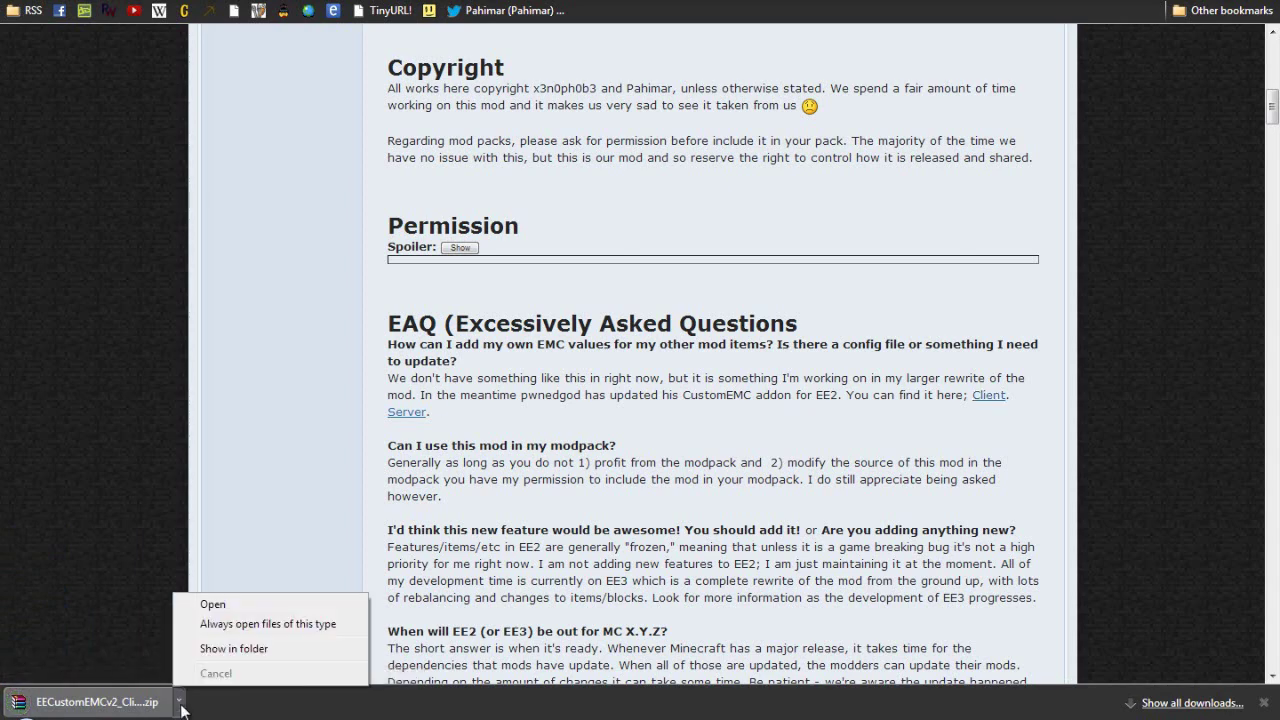
left_click(261, 657)
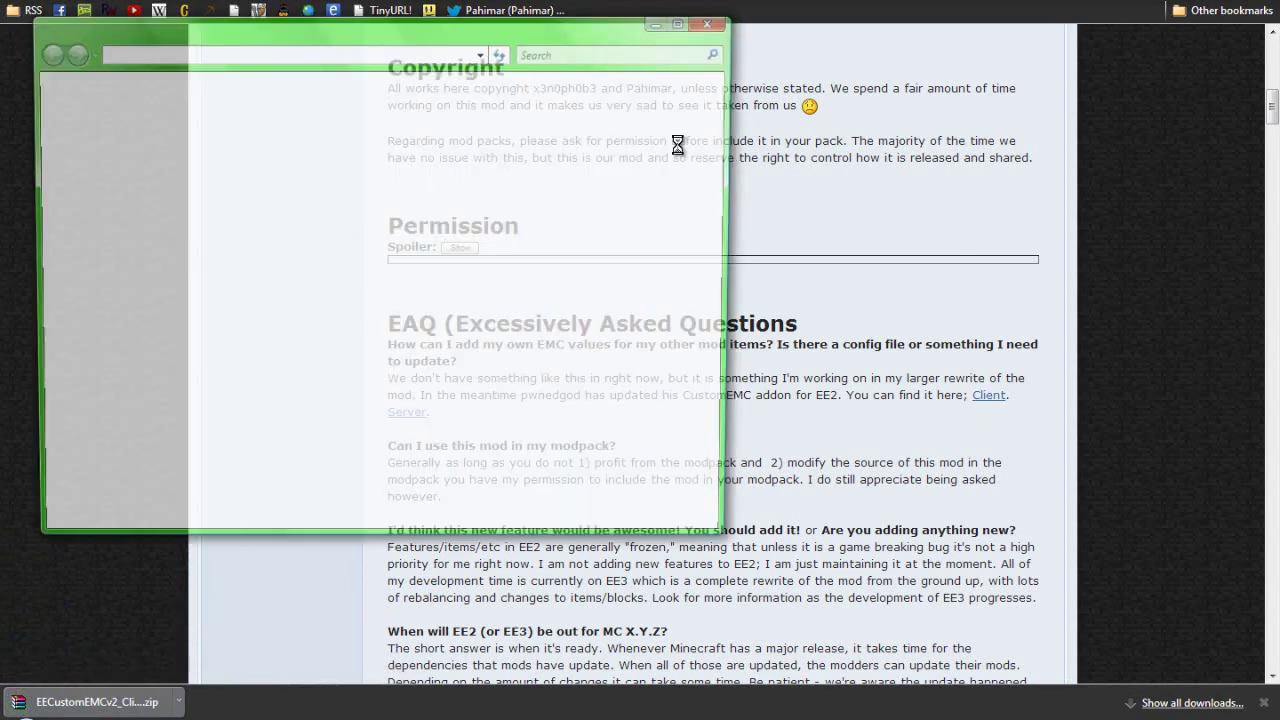
left_click_drag(430, 18, 896, 0)
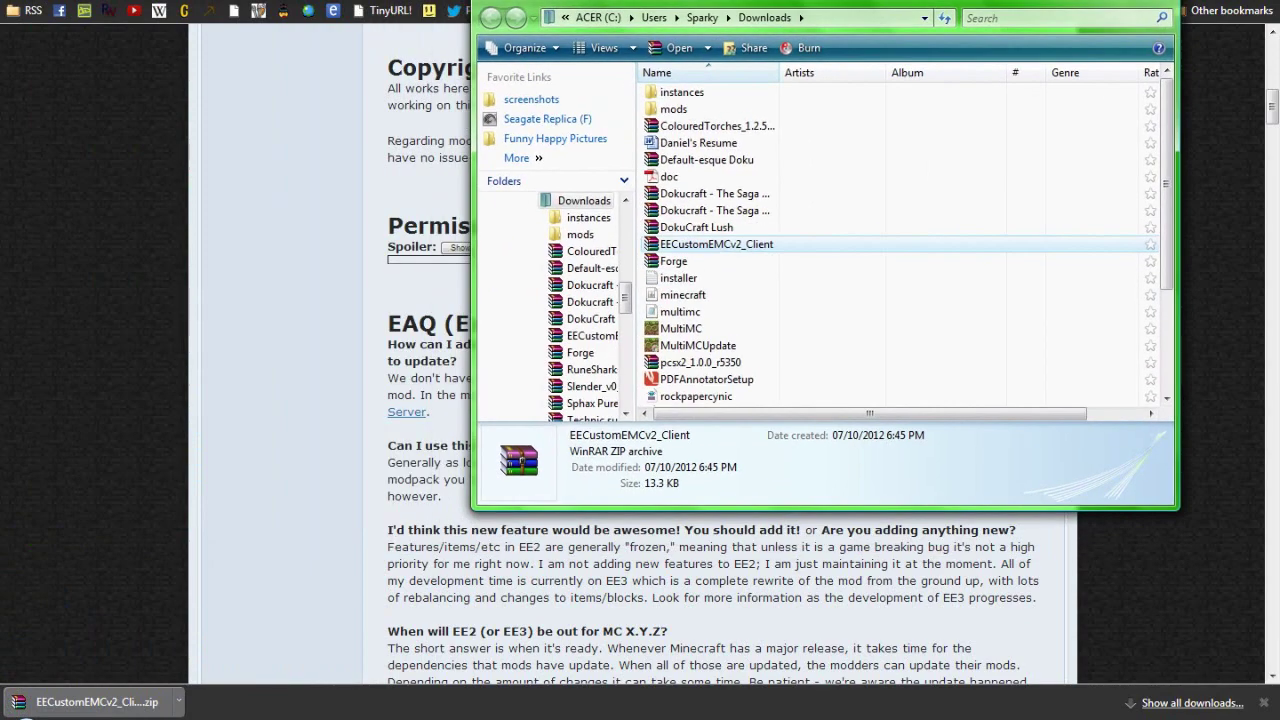
Open the AppData Roaming folder via %appdata% and arrange it beside Downloads.
key("super")
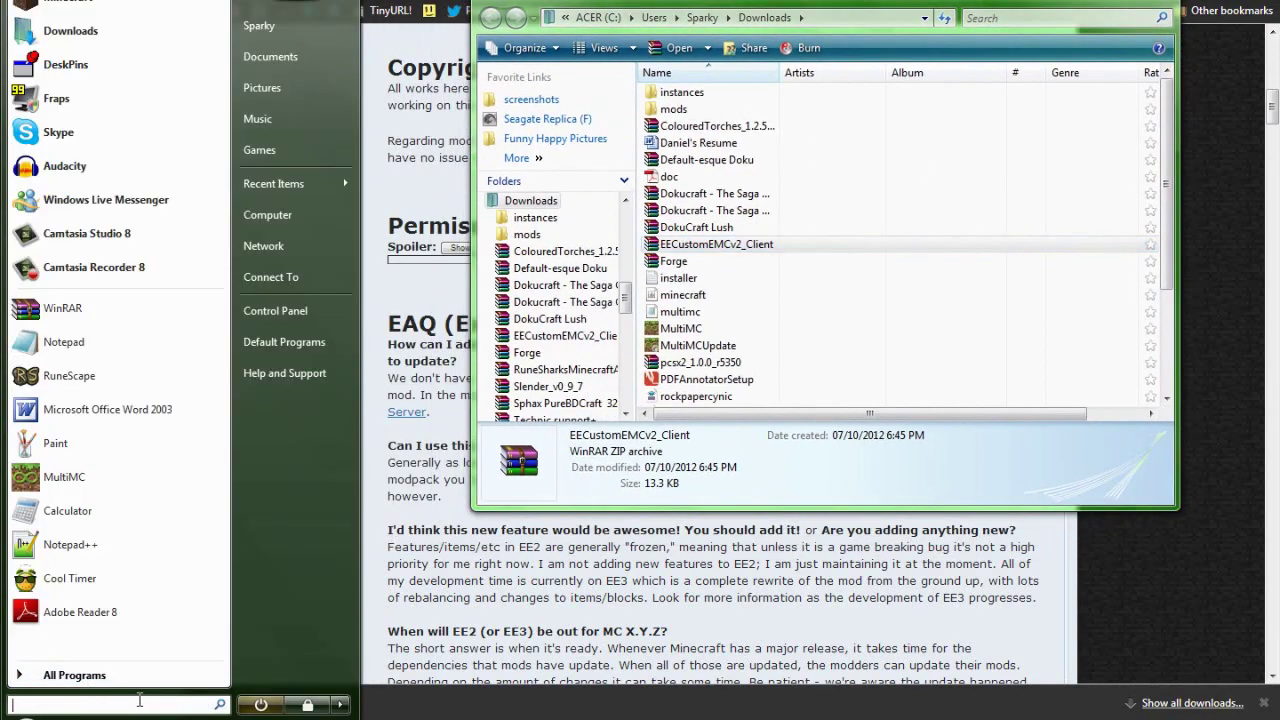
type("%appdata%")
key("Return")
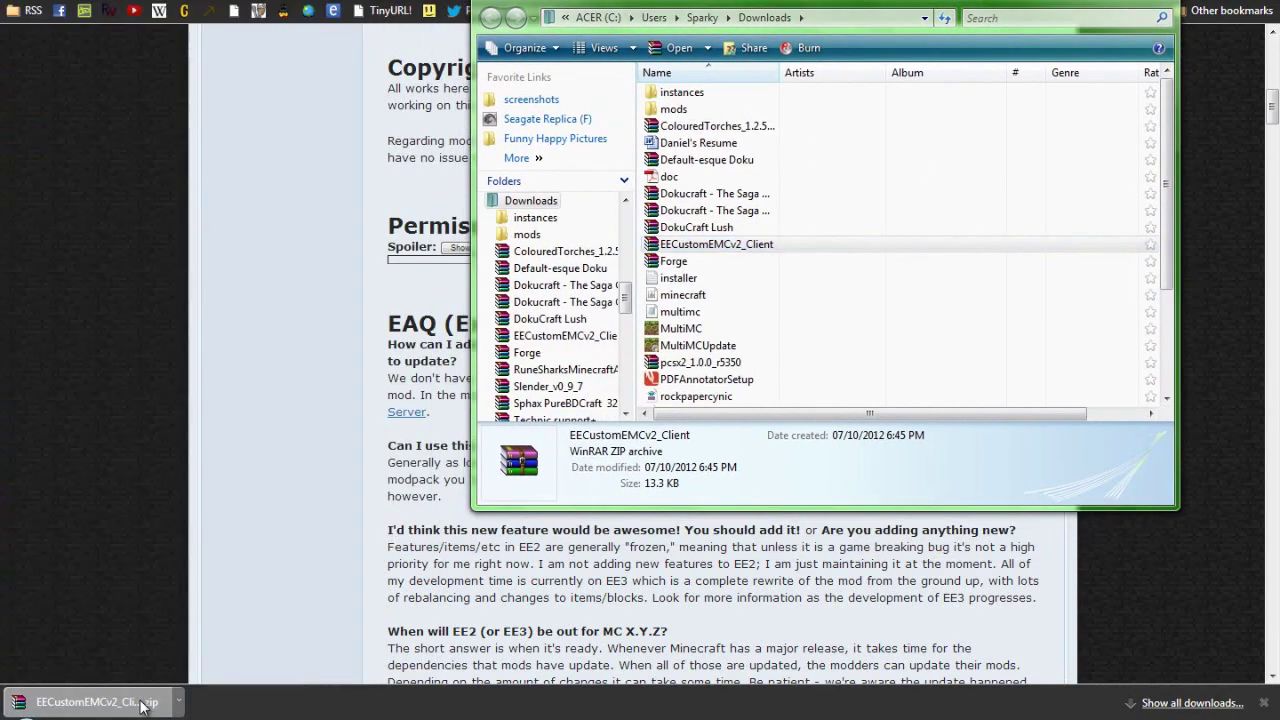
left_click_drag(404, 68, 916, 166)
left_click_drag(822, 12, 396, 12)
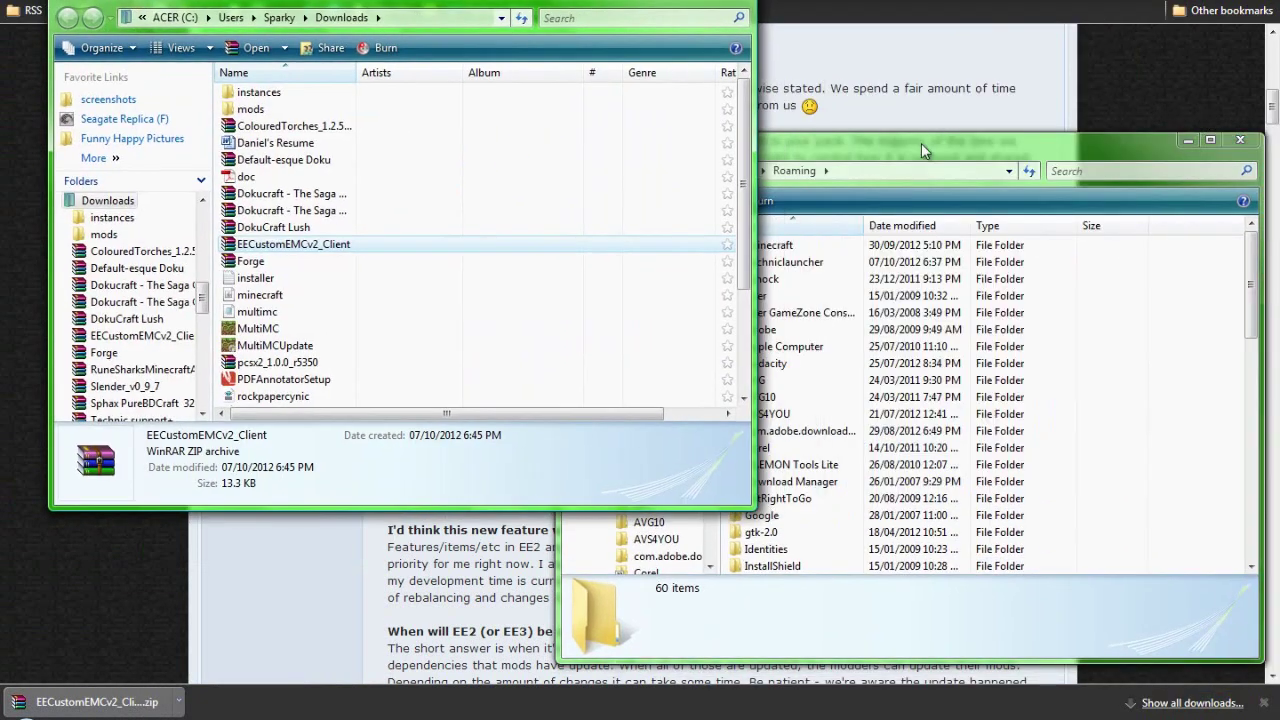
Move EECustomEMCv2_Client.zip from Downloads into .technicLauncher\tekkit\mods.
left_click(790, 290)
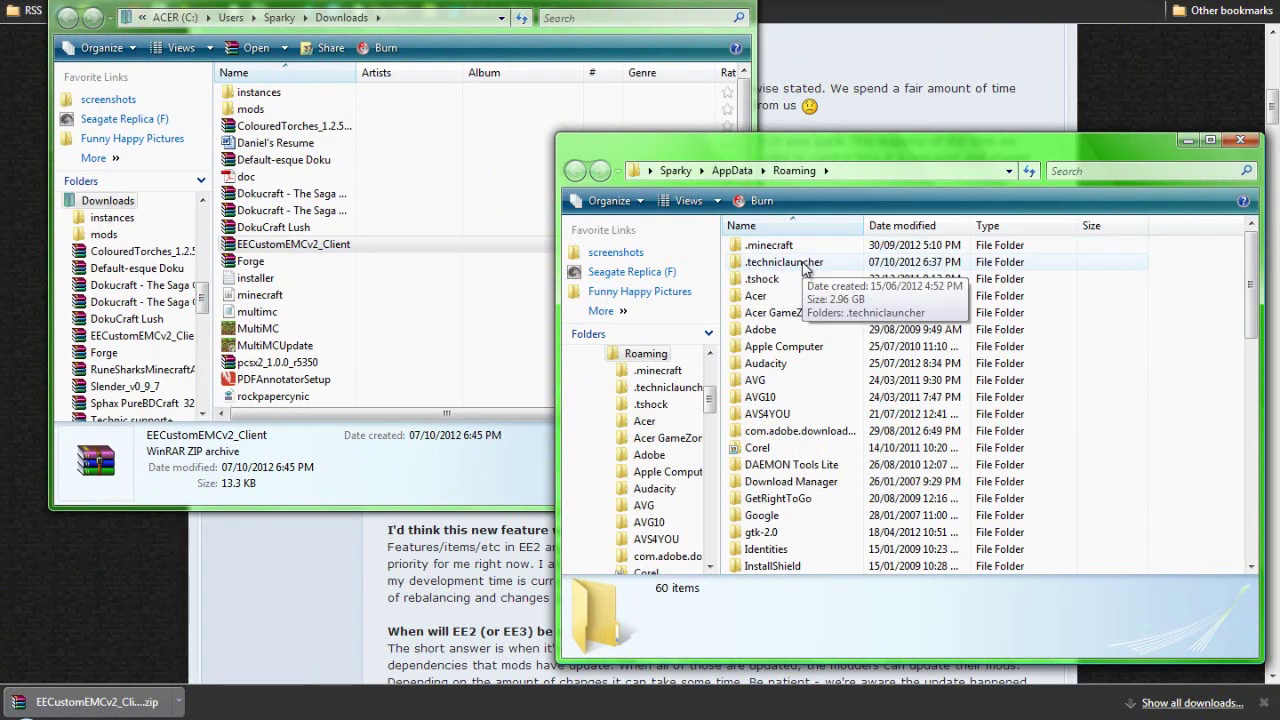
double_click(803, 264)
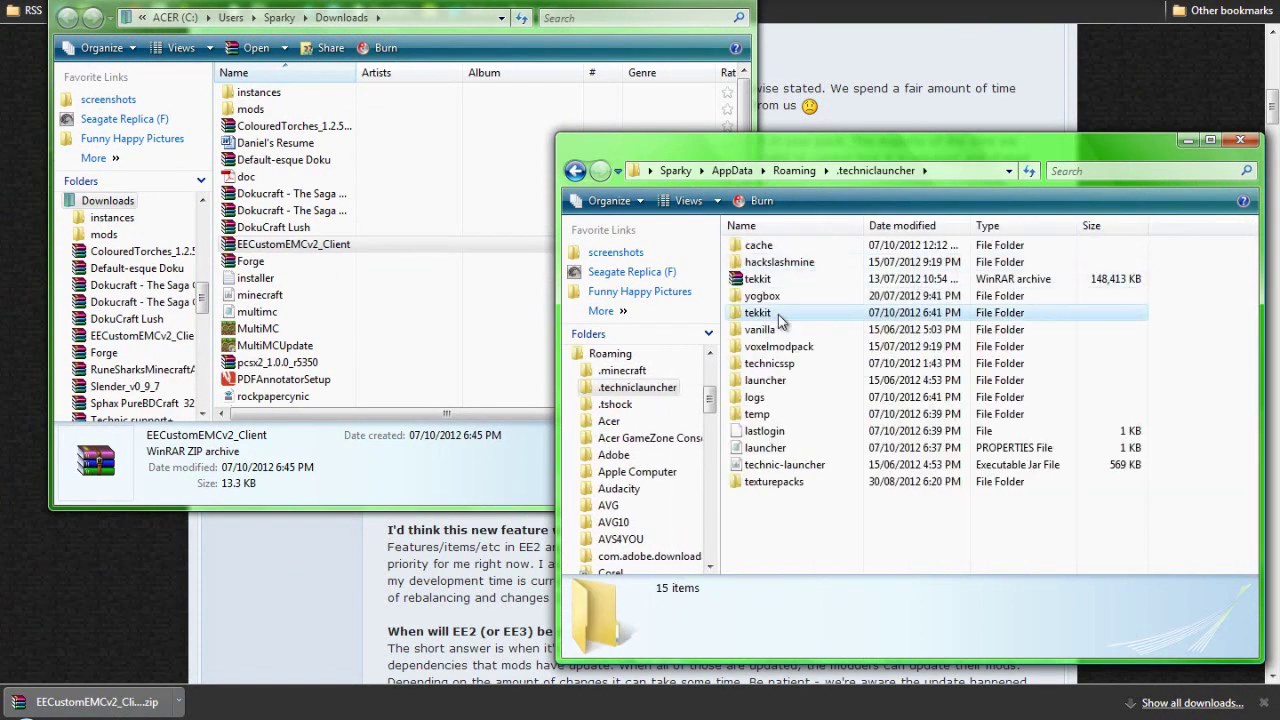
double_click(780, 318)
double_click(767, 340)
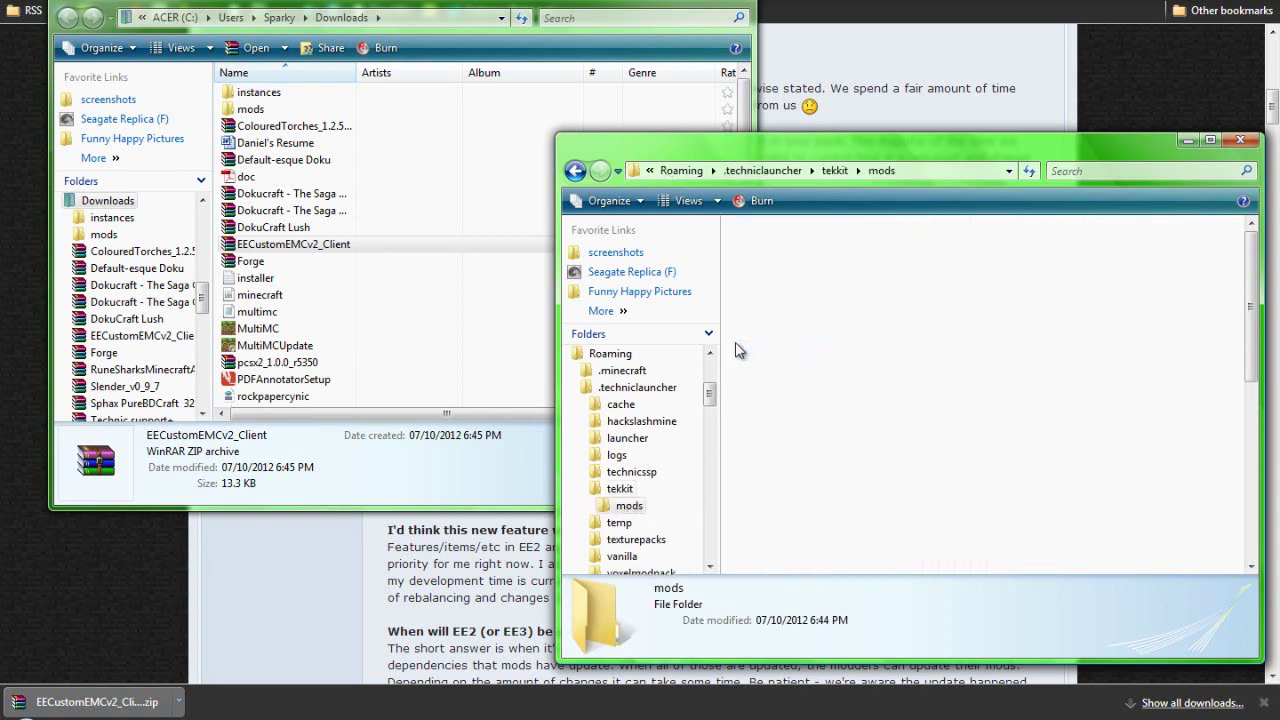
left_click_drag(1155, 301, 1180, 292)
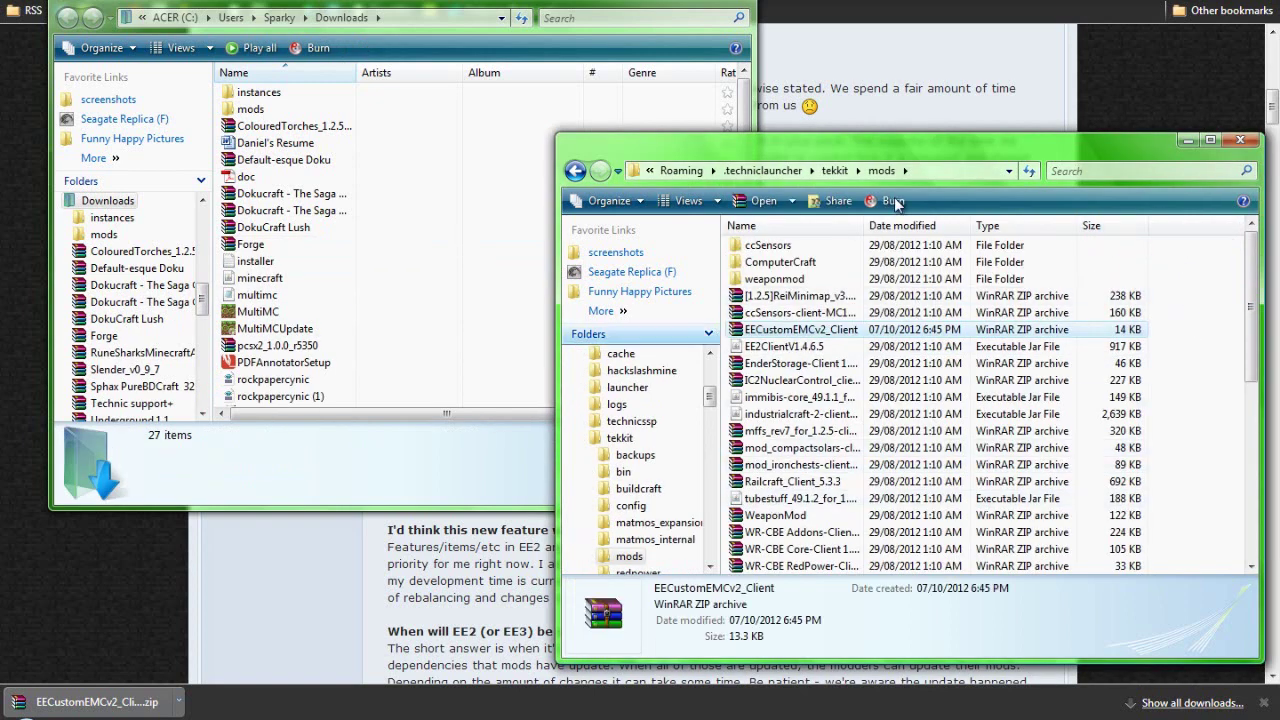
Close the Downloads window and minimize the mods folder window.
left_click(520, 300)
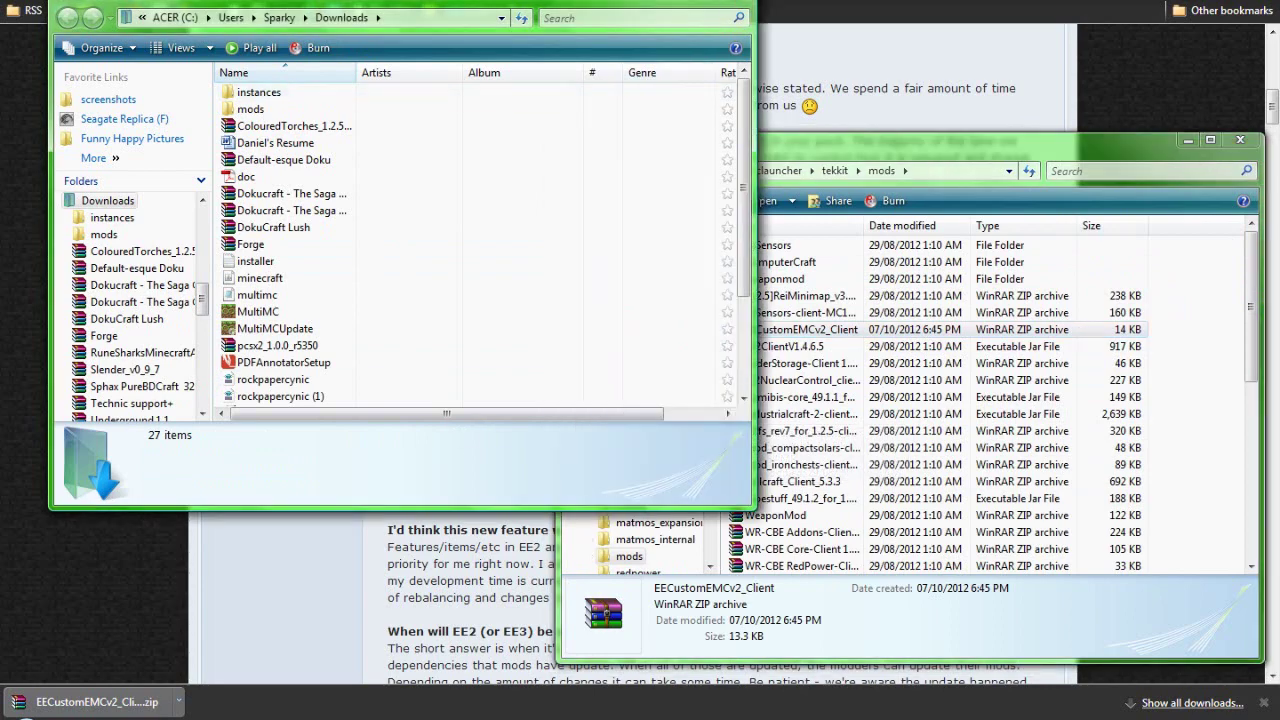
key("alt+F4")
left_click_drag(893, 148, 762, 101)
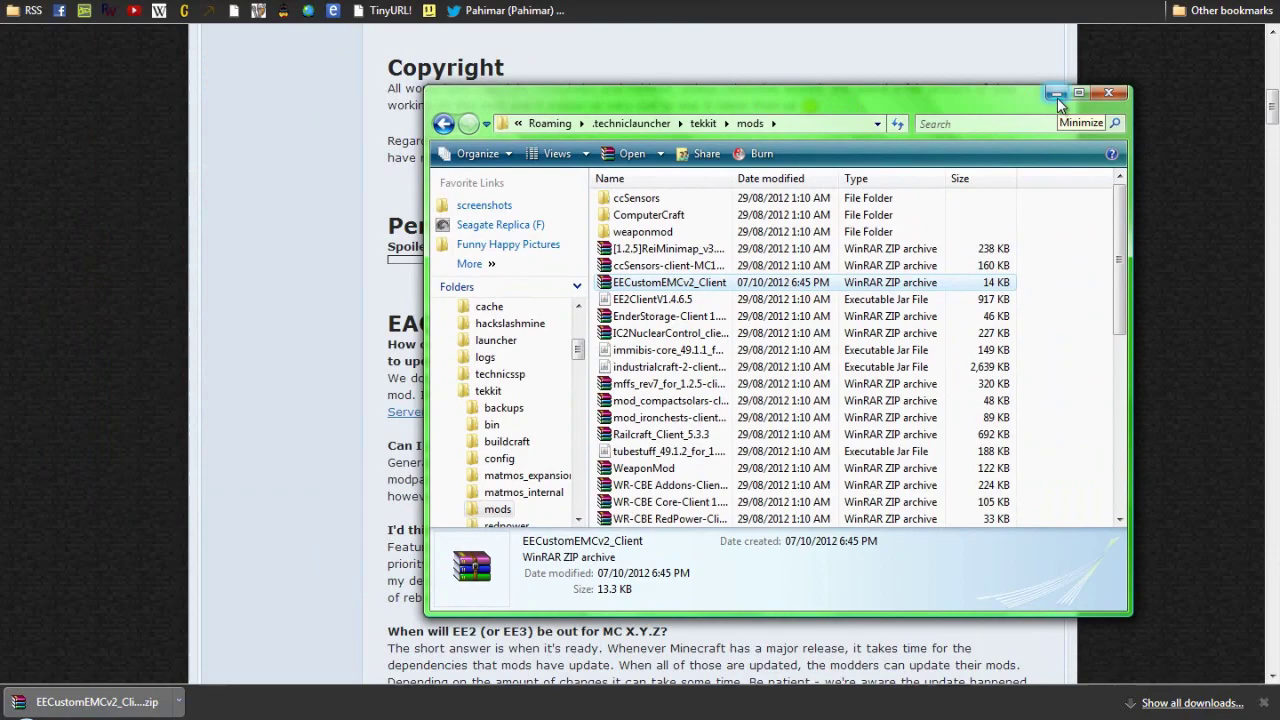
left_click(1057, 94)
Launch Technic Launcher from the desktop and log in with the Tekkit modpack selected.
key("super+d")
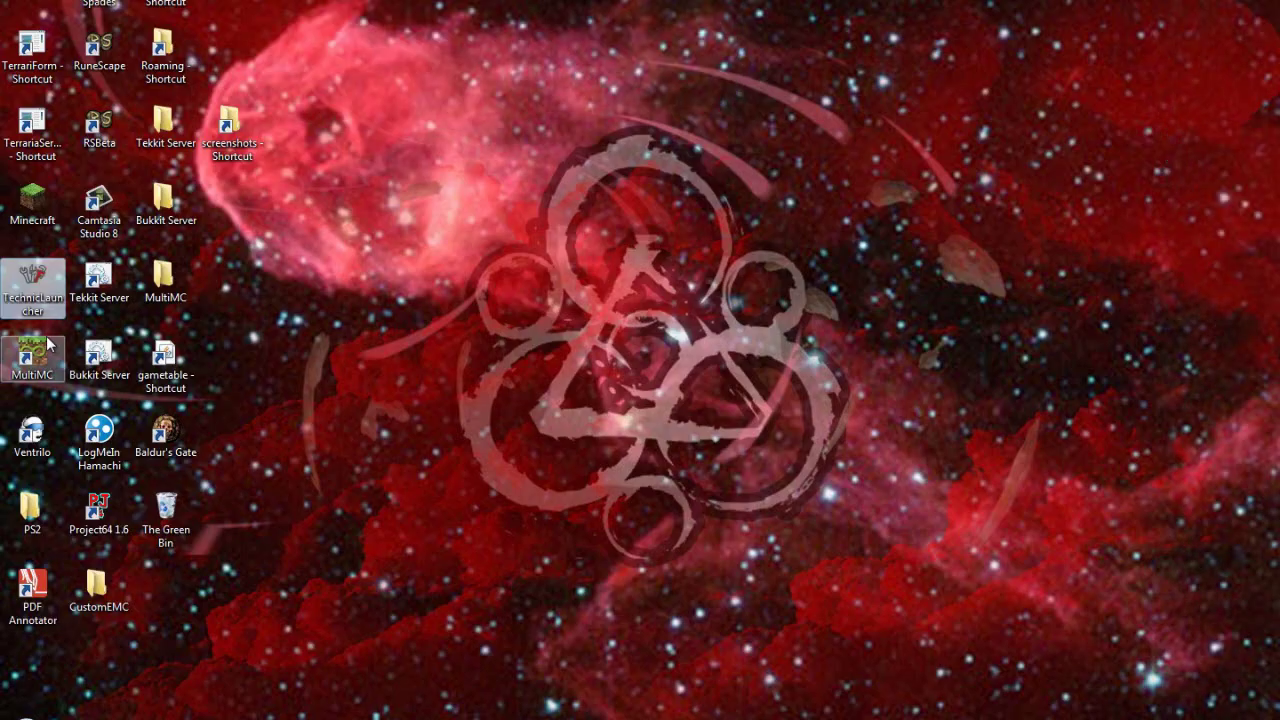
double_click(48, 287)
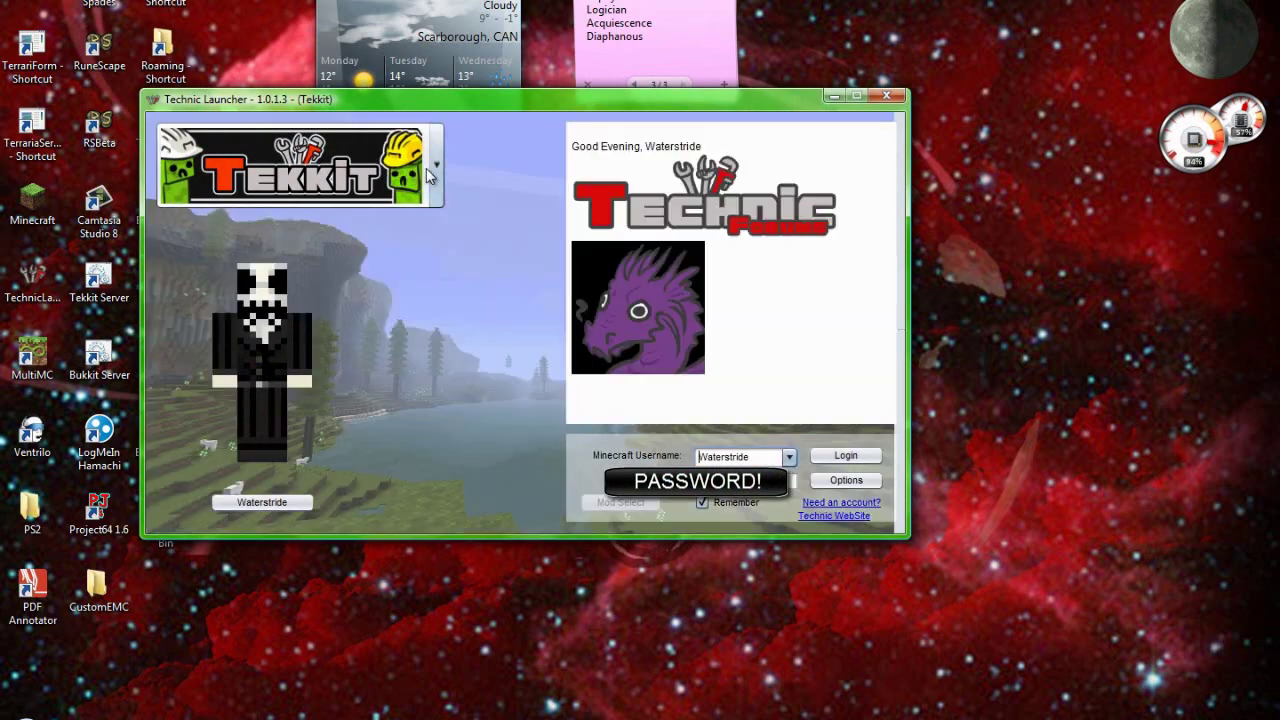
left_click(410, 174)
left_click(298, 300)
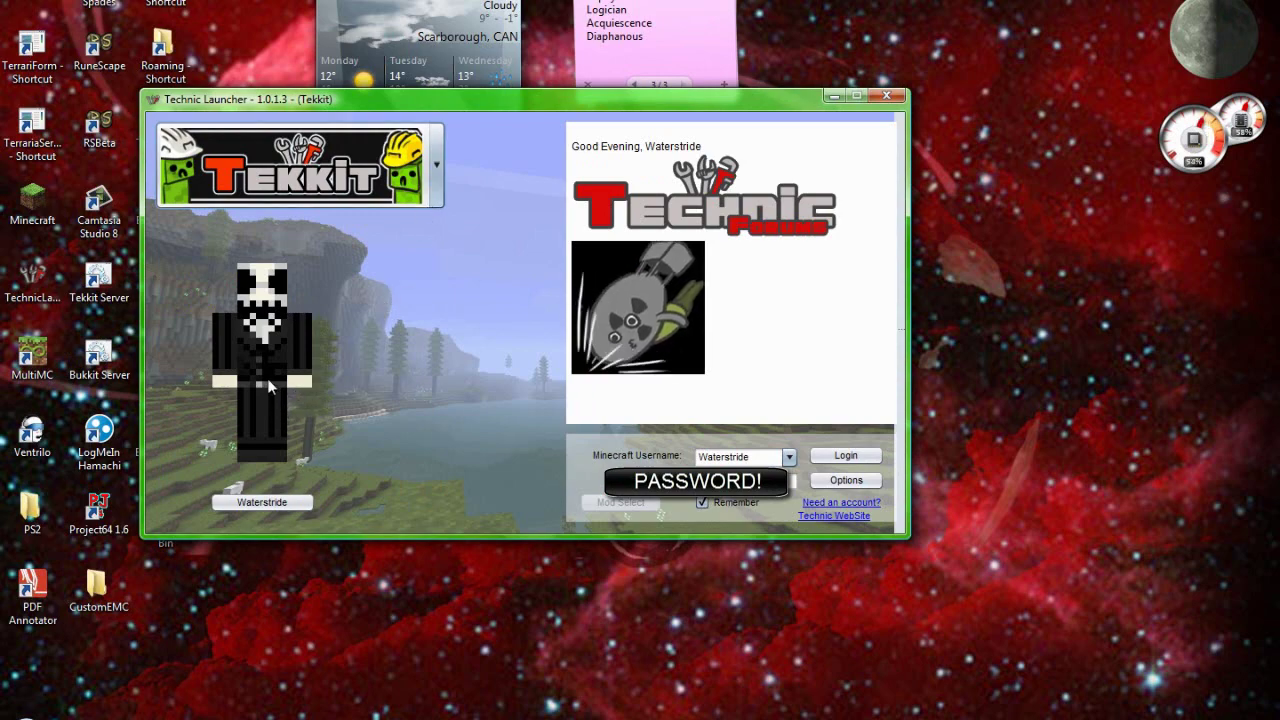
key("Return")
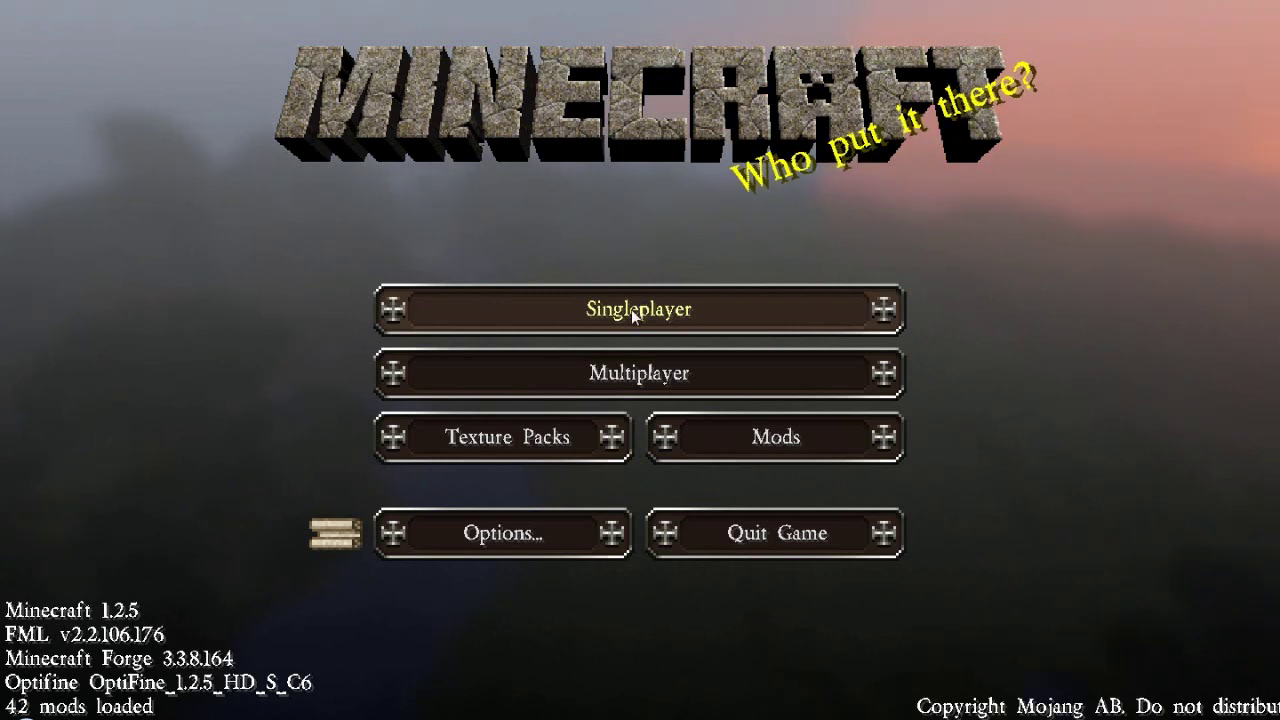
Load the CustomEMC singleplayer world.
left_click(768, 300)
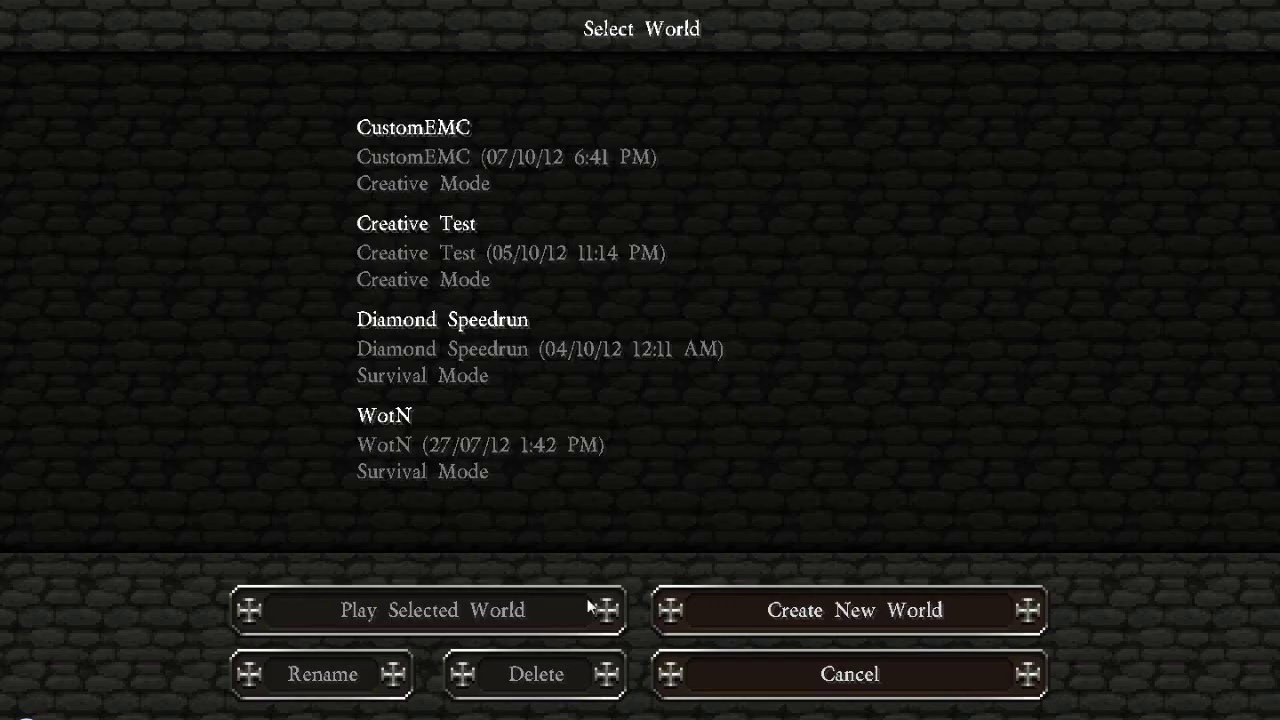
left_click(465, 163)
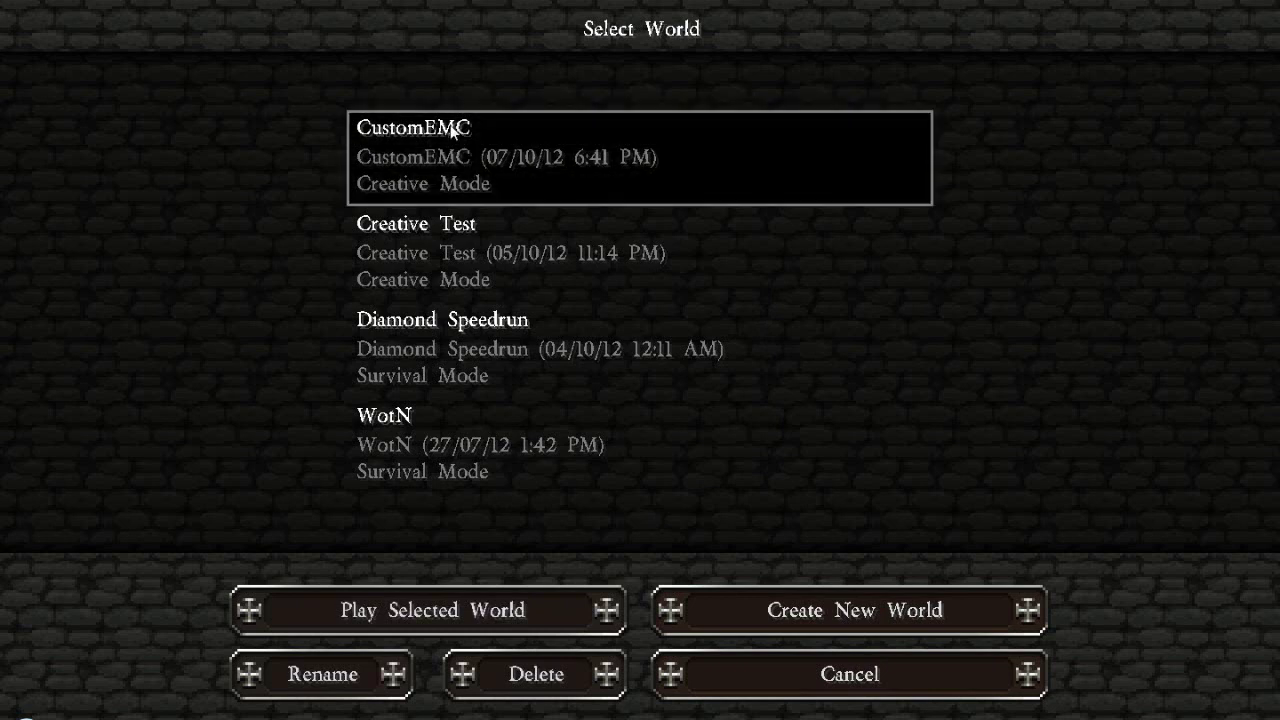
left_click(500, 622)
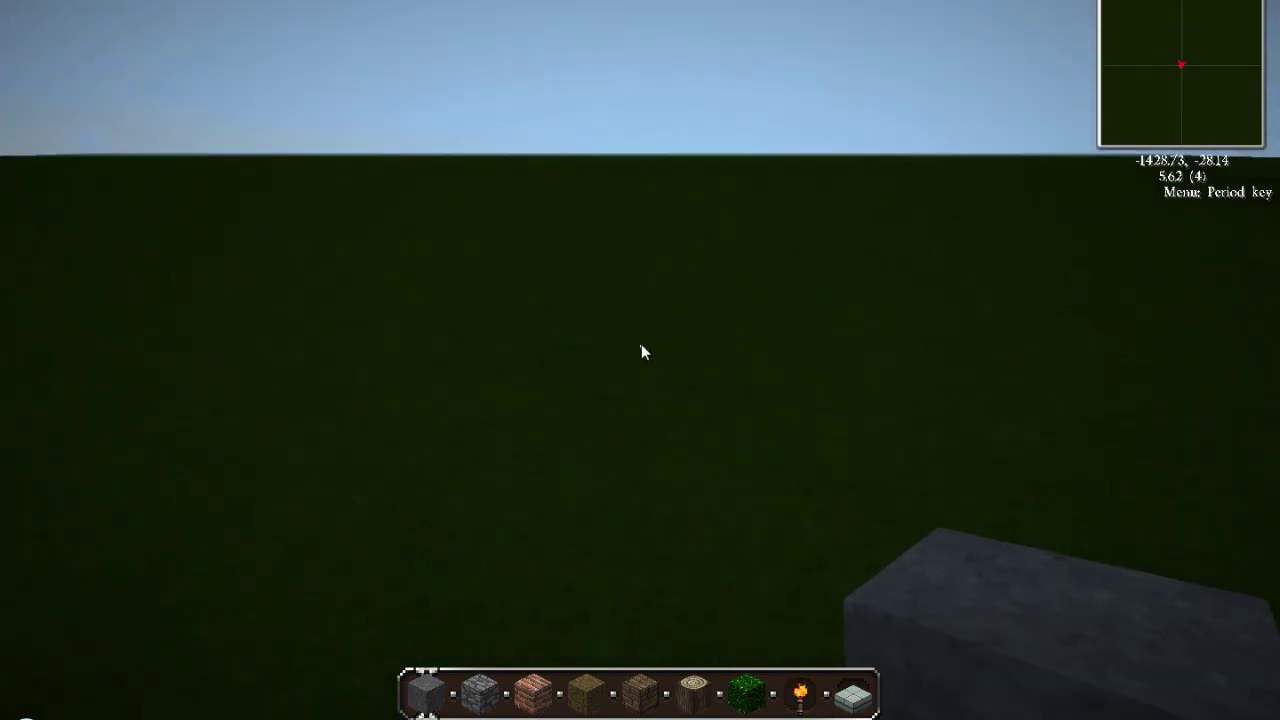
Save and quit to title, then reload the CustomEMC world.
key("Escape")
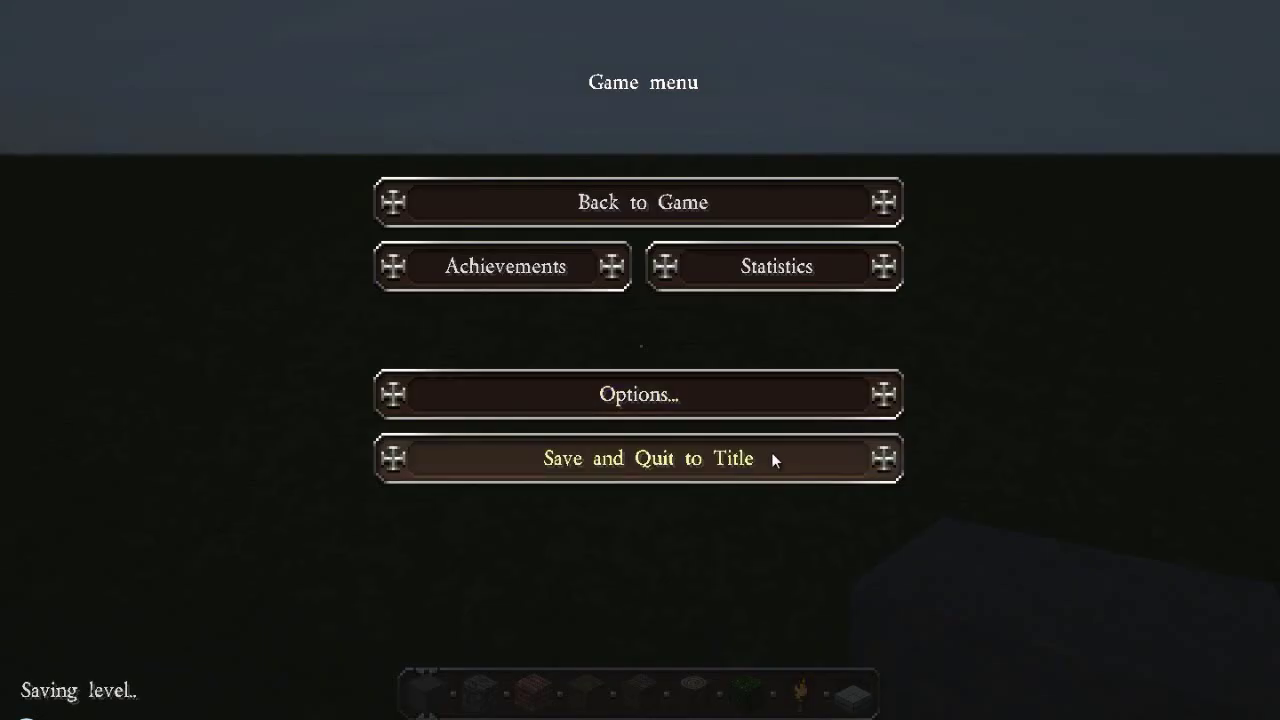
left_click(771, 457)
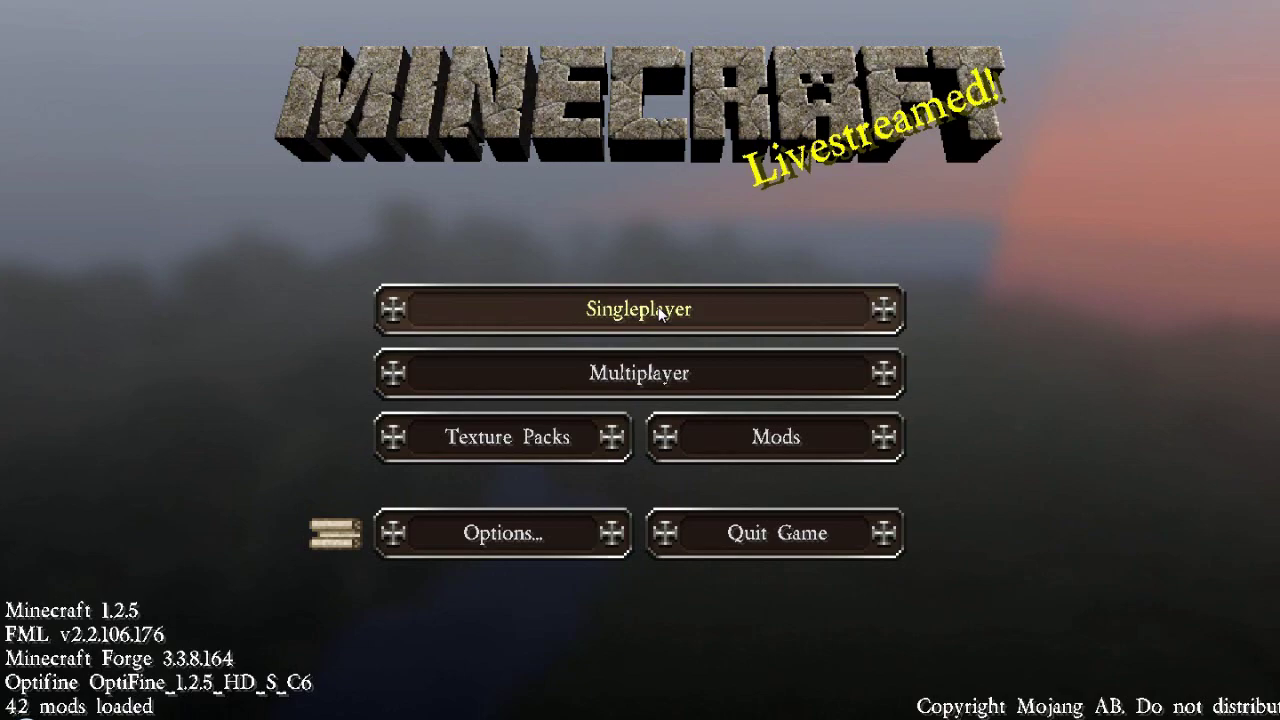
left_click(544, 326)
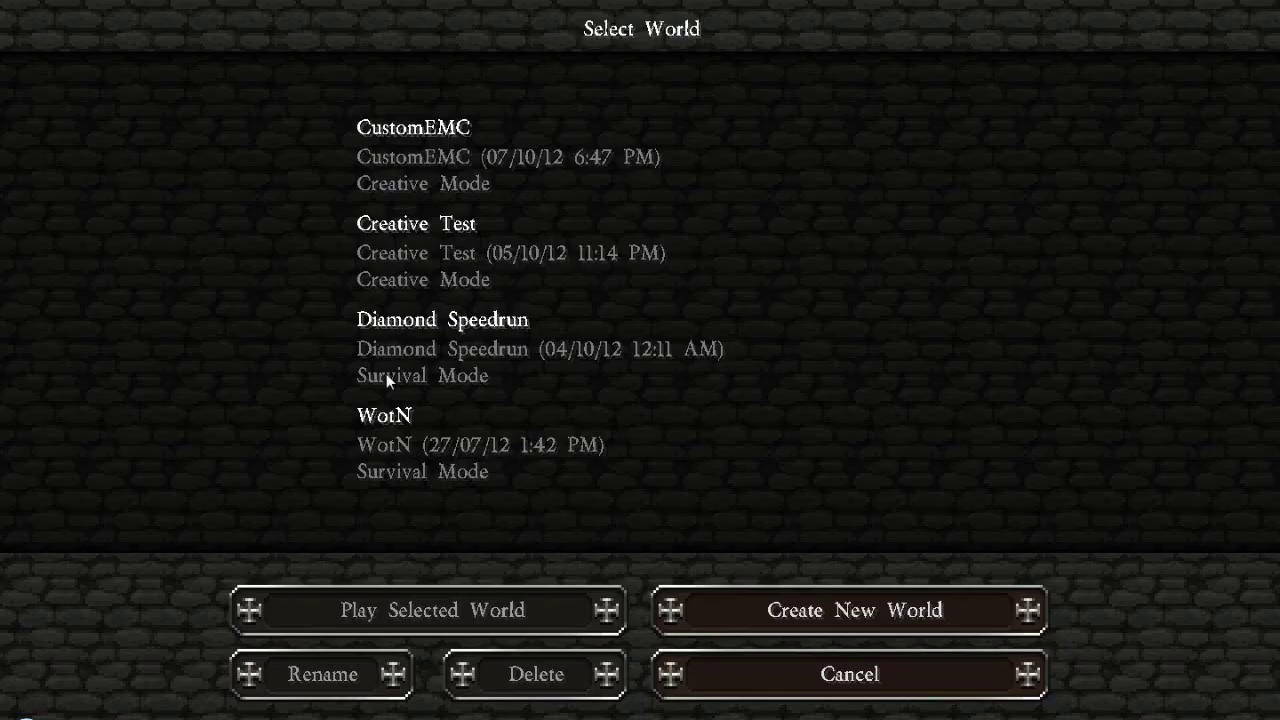
left_click(518, 166)
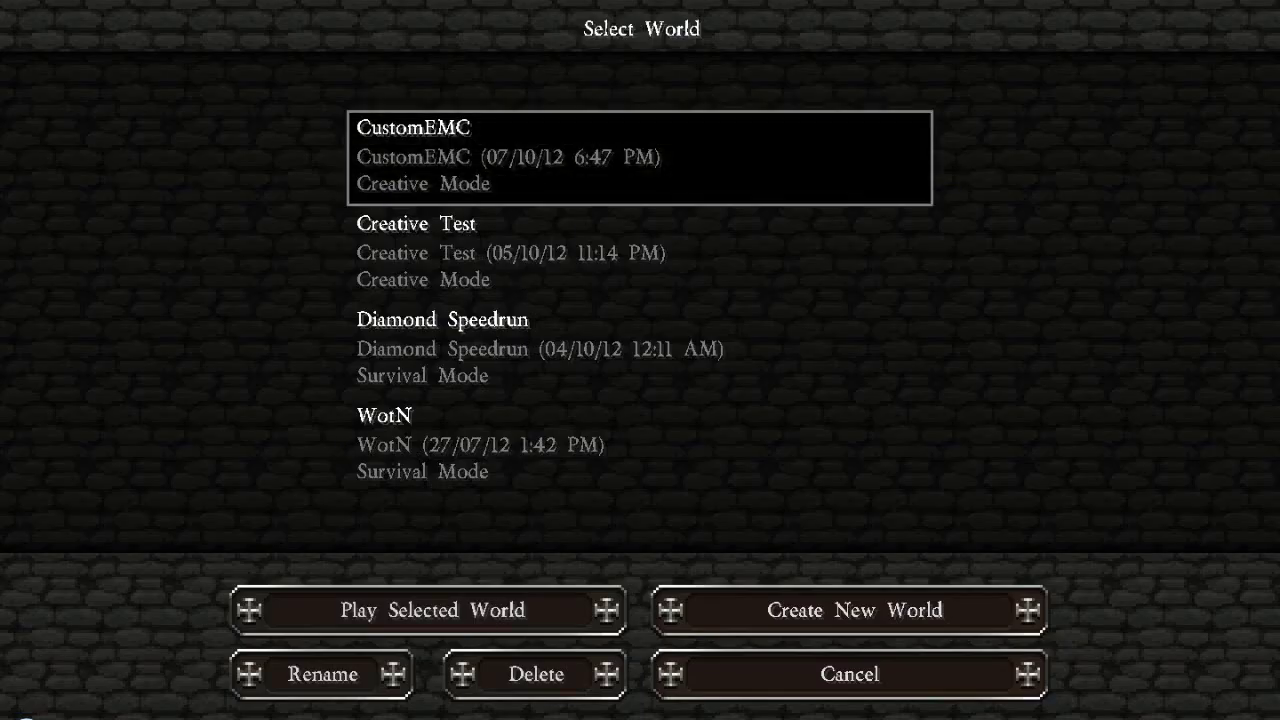
left_click(415, 621)
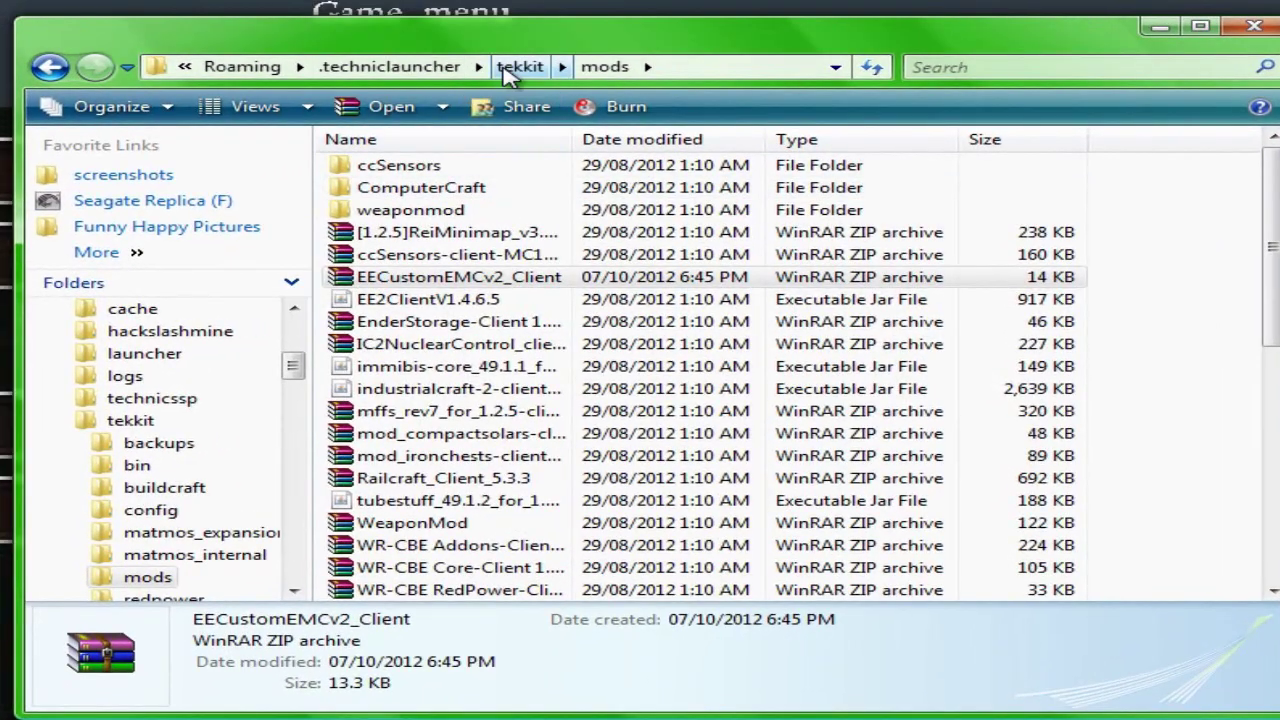
Open CustomEMC.cfg from the tekkit config folder.
left_click(515, 68)
double_click(443, 233)
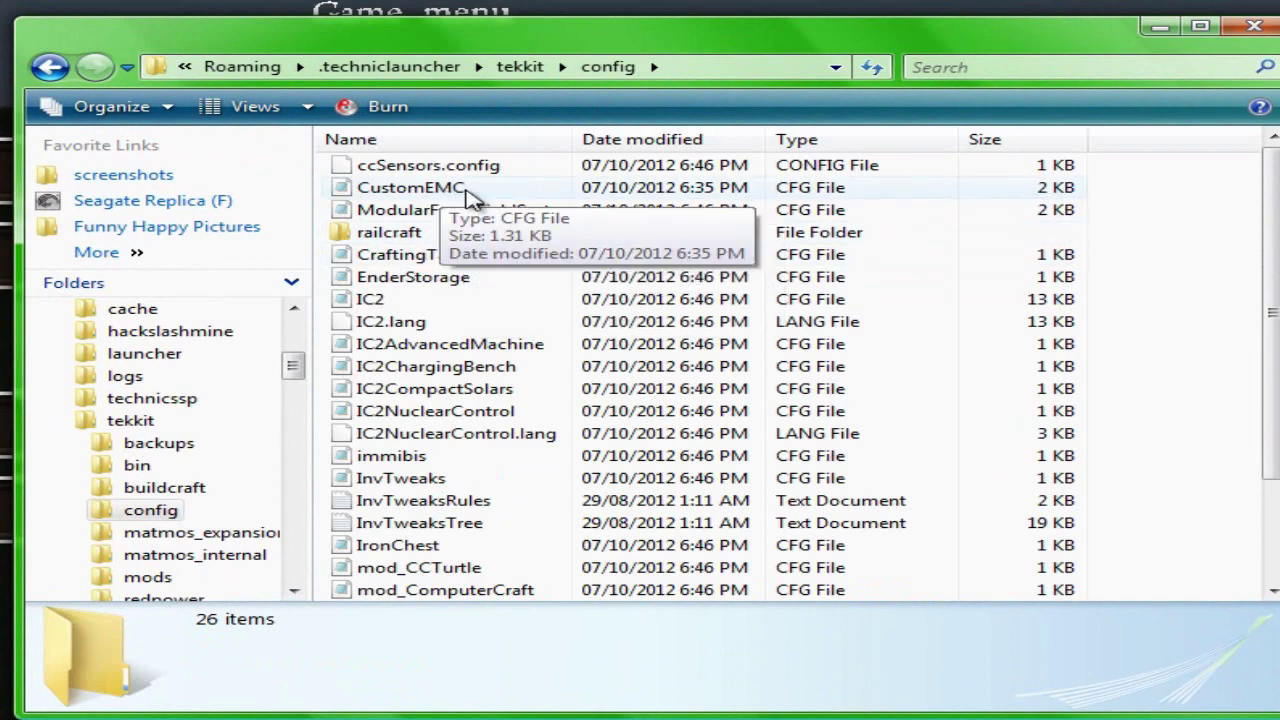
double_click(470, 190)
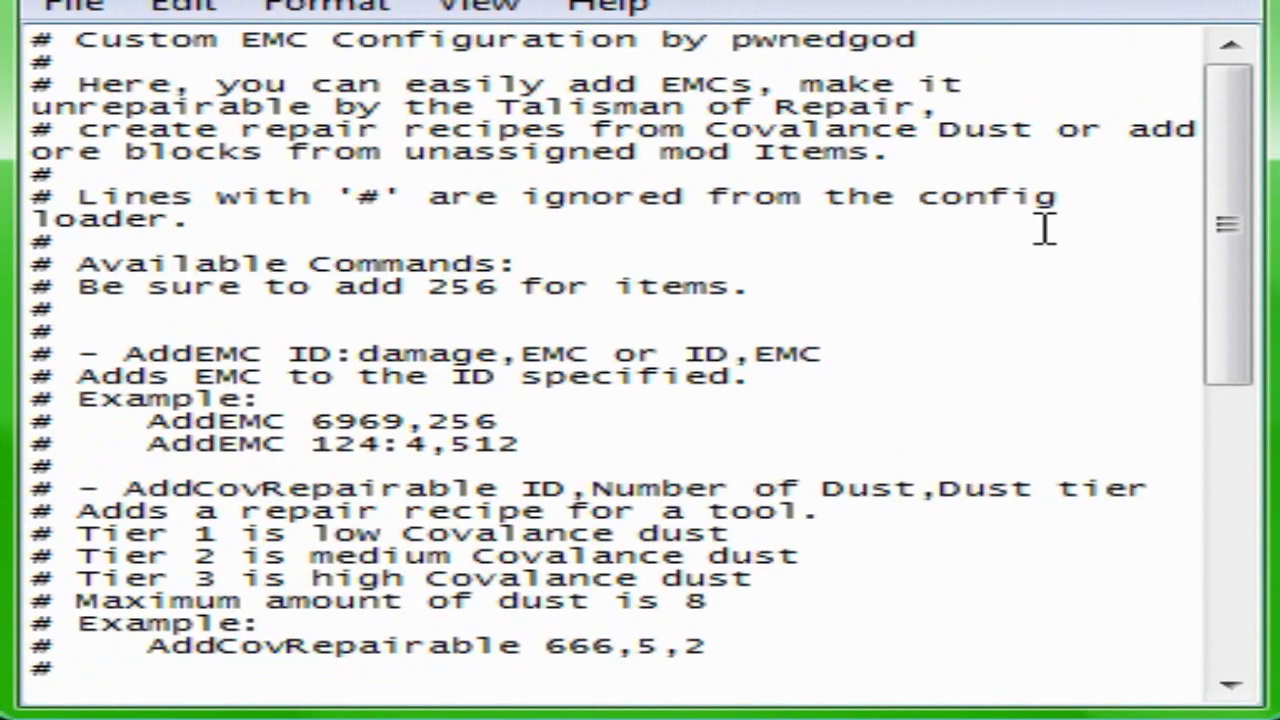
Add a new AddEMC line after DEBUG=false in CustomEMC.cfg, then return to the game's inventory.
left_click_drag(1245, 228, 1214, 100)
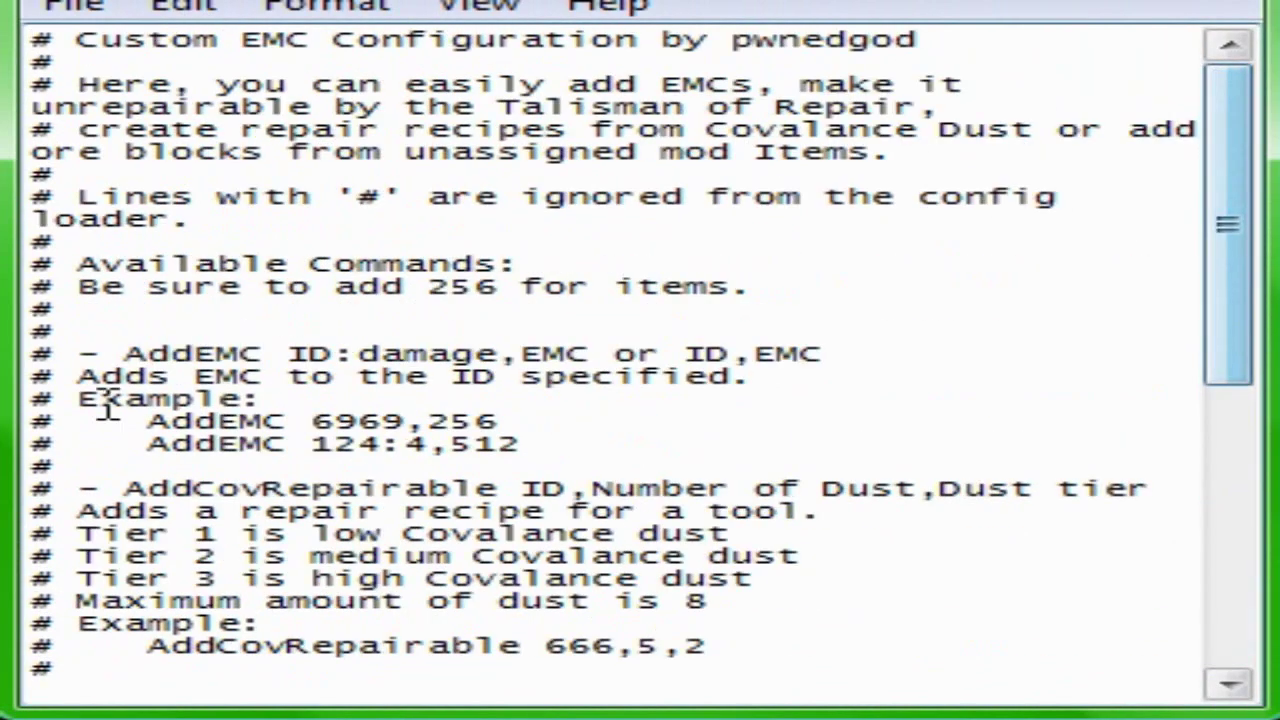
left_click_drag(30, 355, 678, 445)
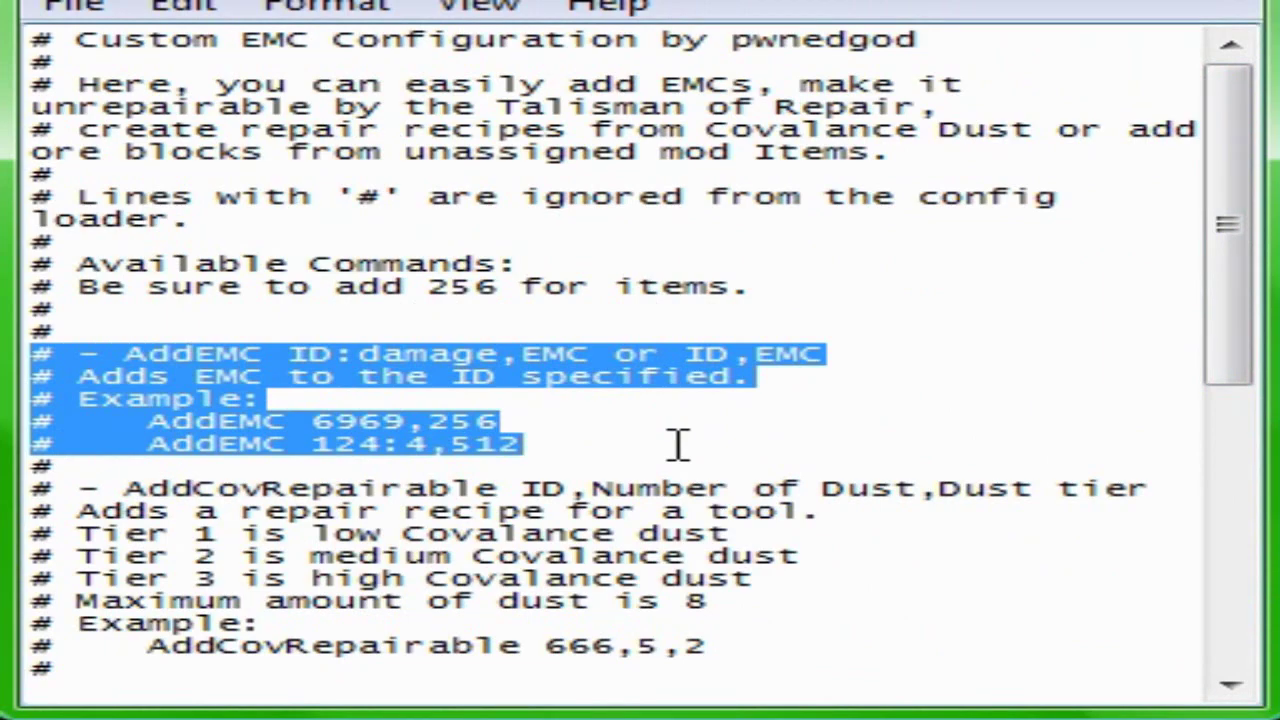
left_click(641, 447)
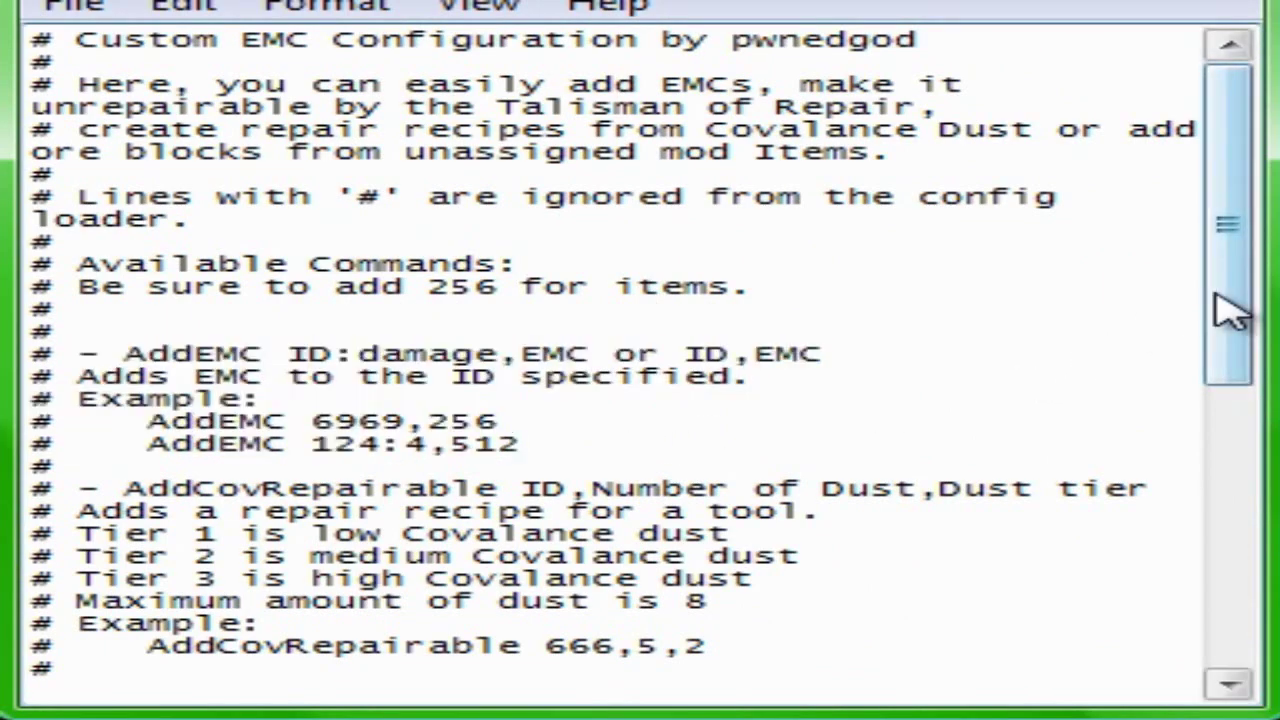
left_click_drag(1244, 380, 1218, 675)
left_click(465, 678)
key("Return")
key("Return")
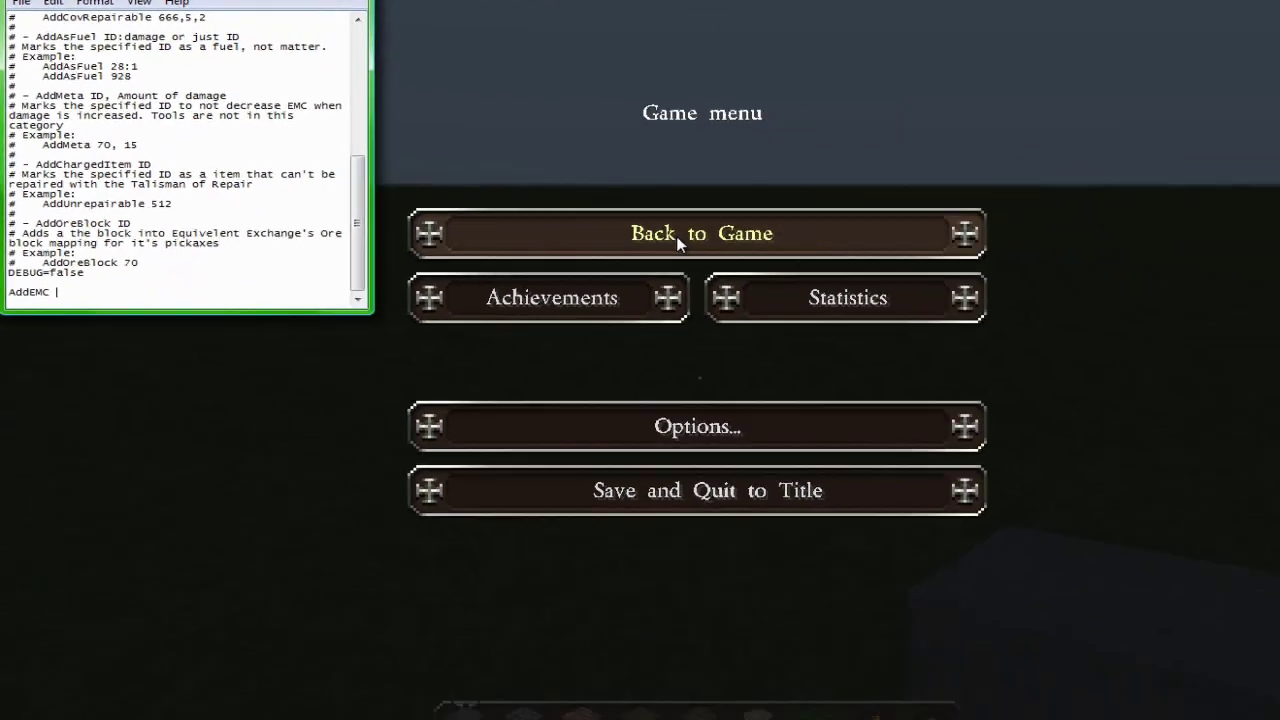
left_click(677, 240)
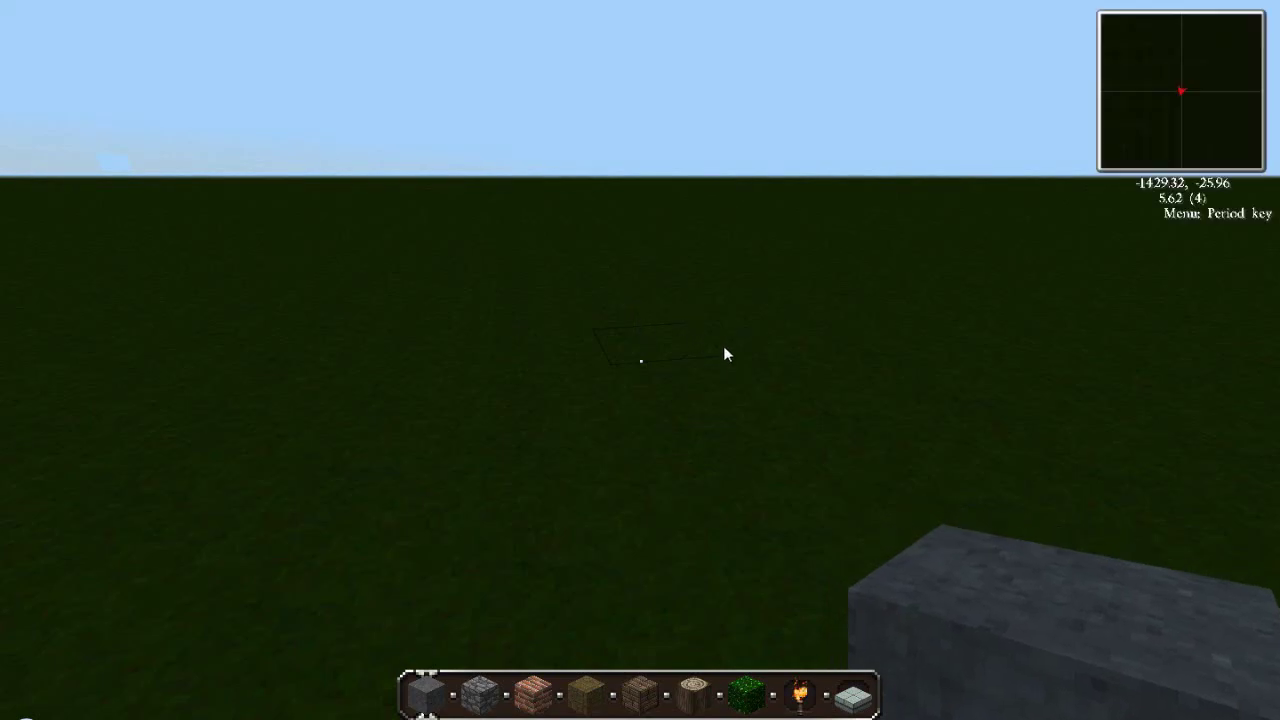
key("e")
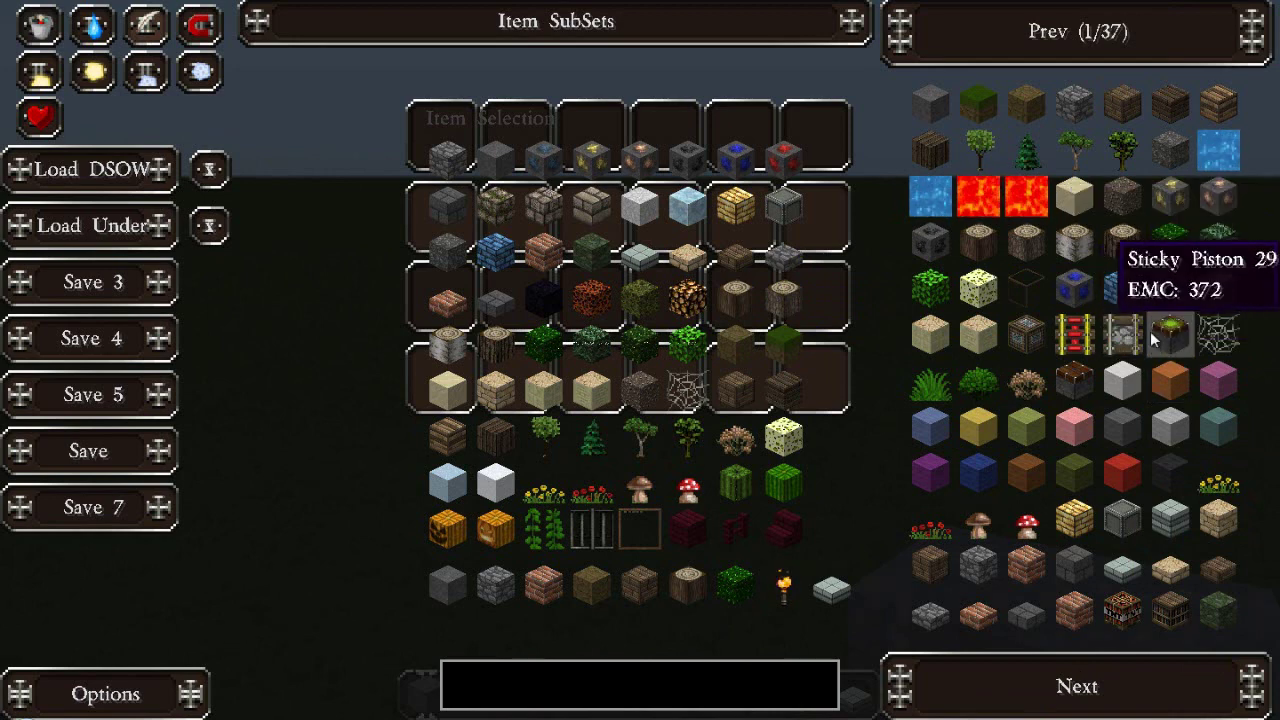
Page the NEI item list forward to page 23/37 and open NEI Options.
left_click(1150, 688)
left_click(1150, 688)
left_click(1150, 688)
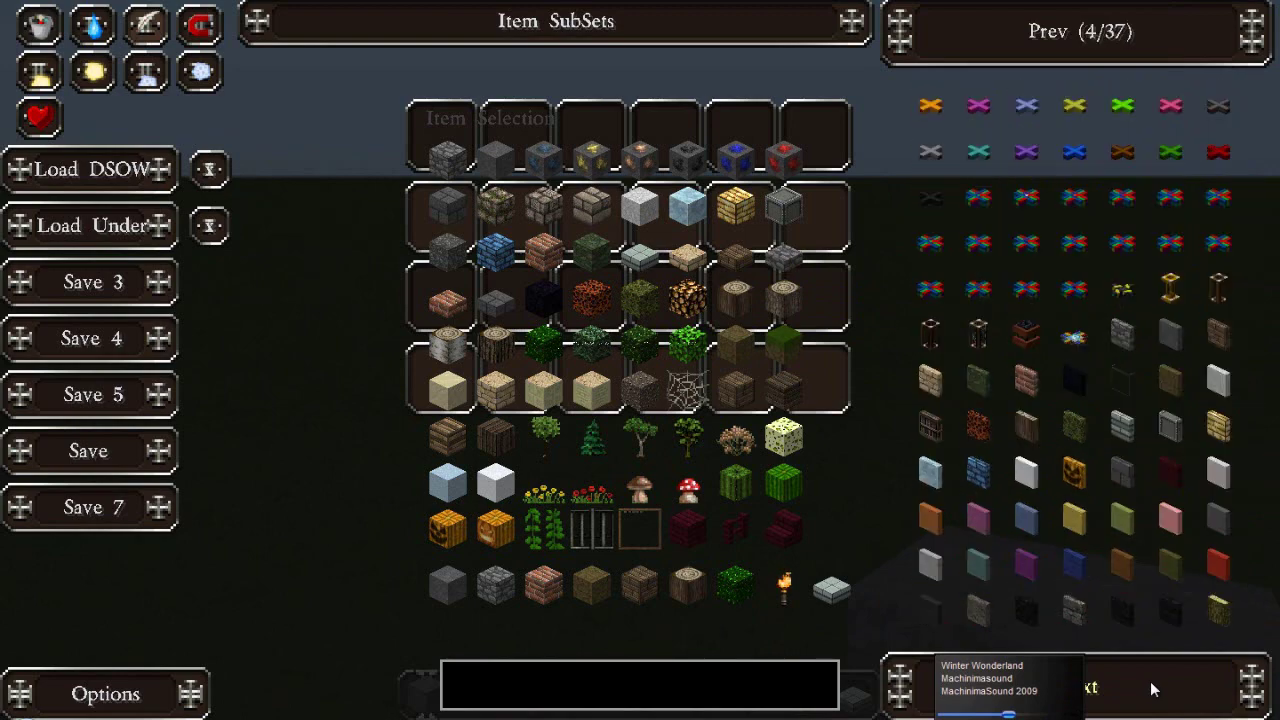
left_click(1150, 688)
left_click(1153, 689)
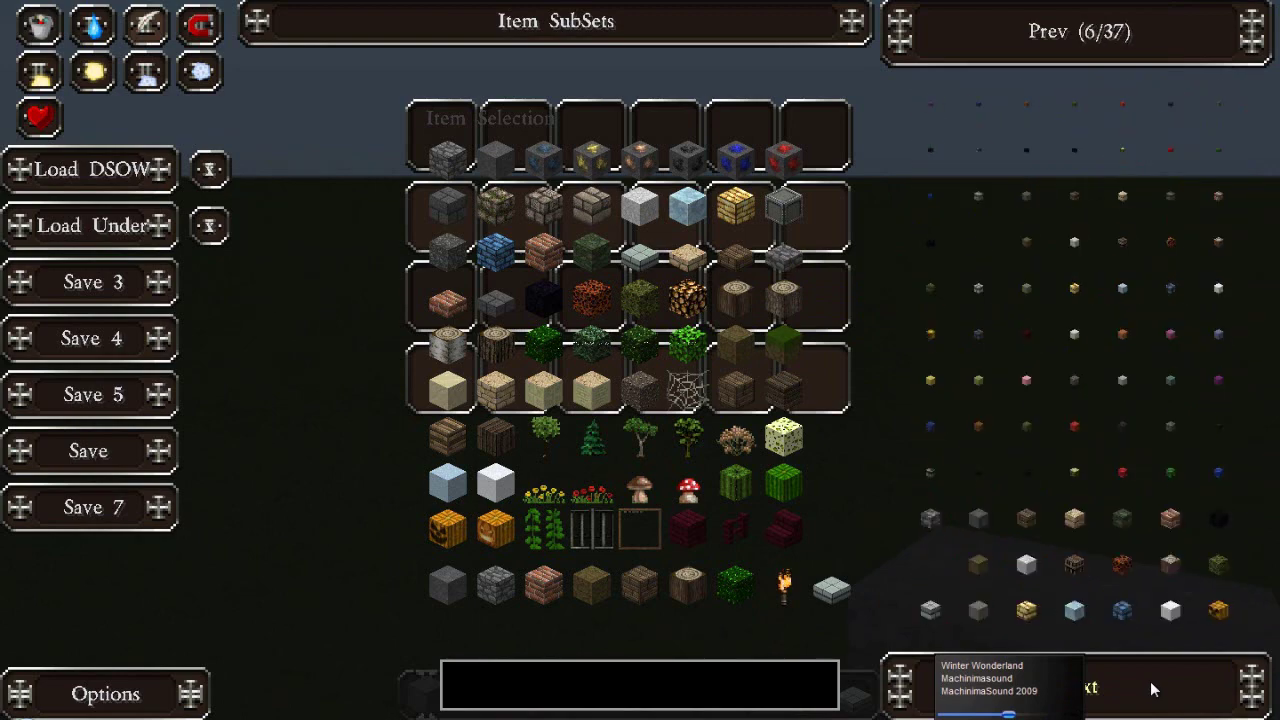
left_click(1153, 689)
left_click(1153, 689)
left_click(1153, 689)
left_click(1153, 689)
left_click(1153, 689)
left_click(1153, 689)
left_click(1153, 689)
left_click(1153, 689)
left_click(1153, 689)
left_click(1153, 689)
left_click(1153, 689)
left_click(1153, 689)
left_click(1153, 689)
left_click(1153, 689)
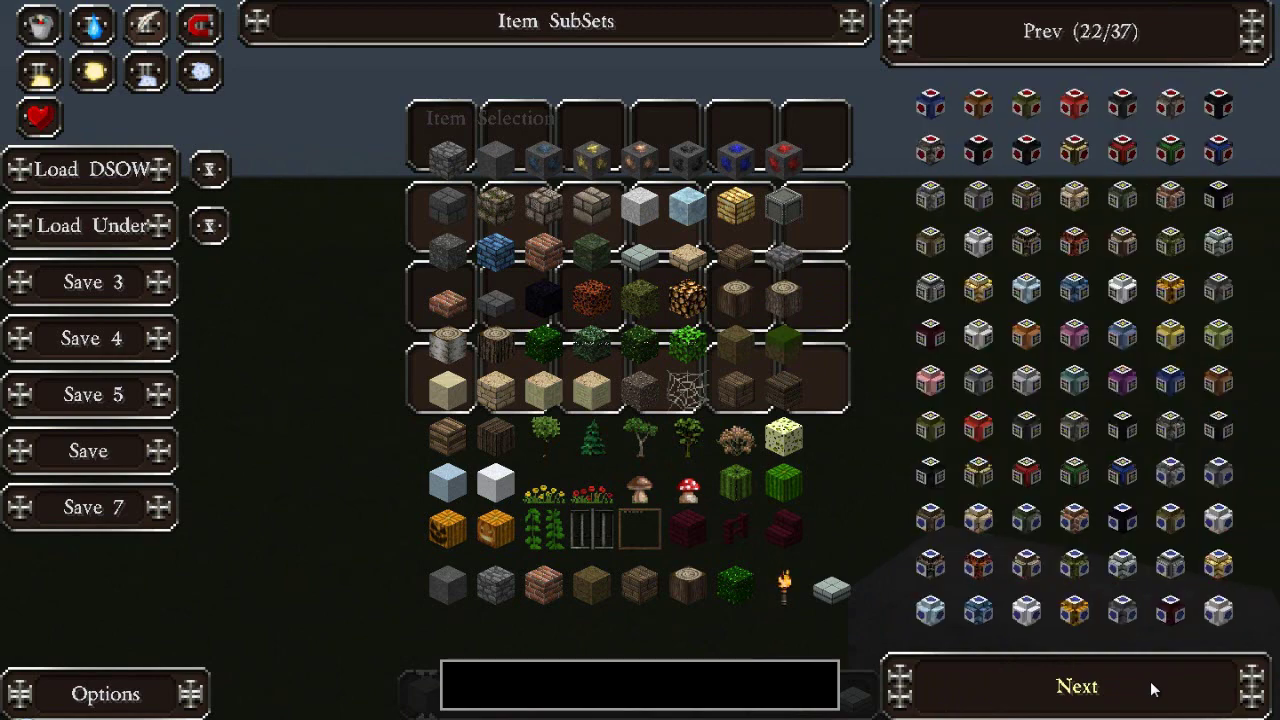
left_click(1153, 689)
left_click(1153, 689)
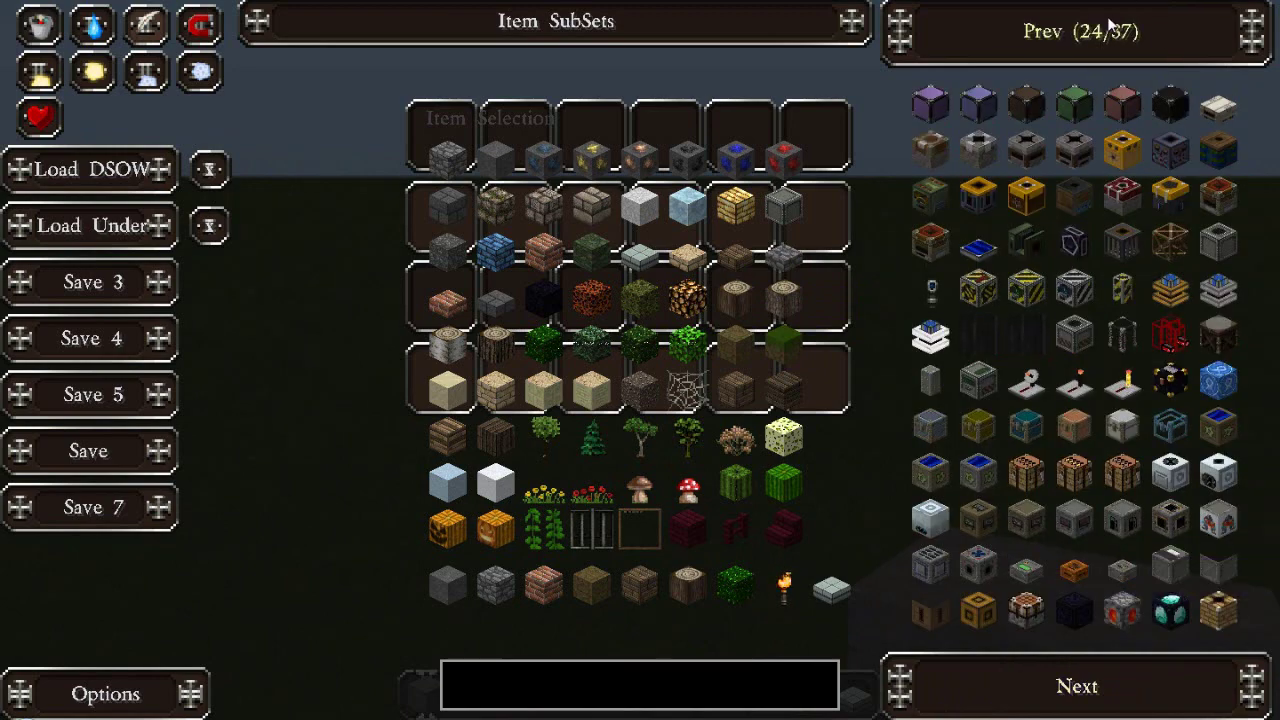
scroll(1218, 181, "up", 1)
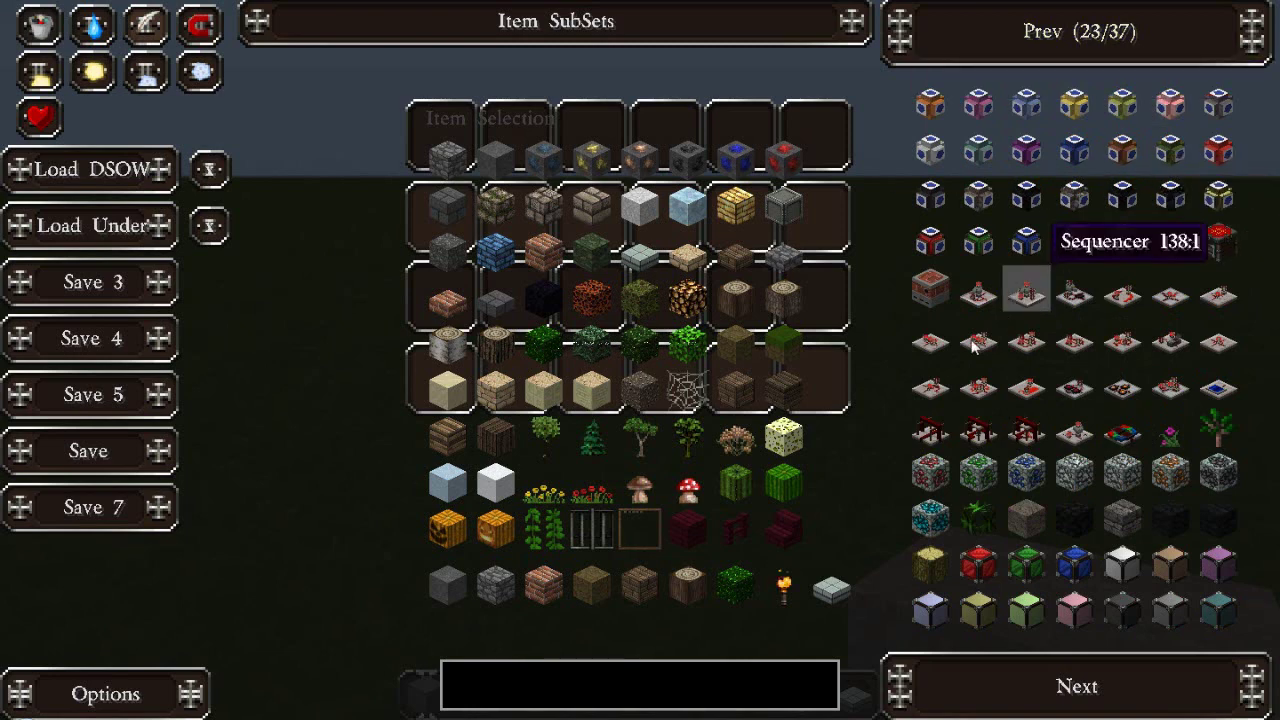
left_click(122, 701)
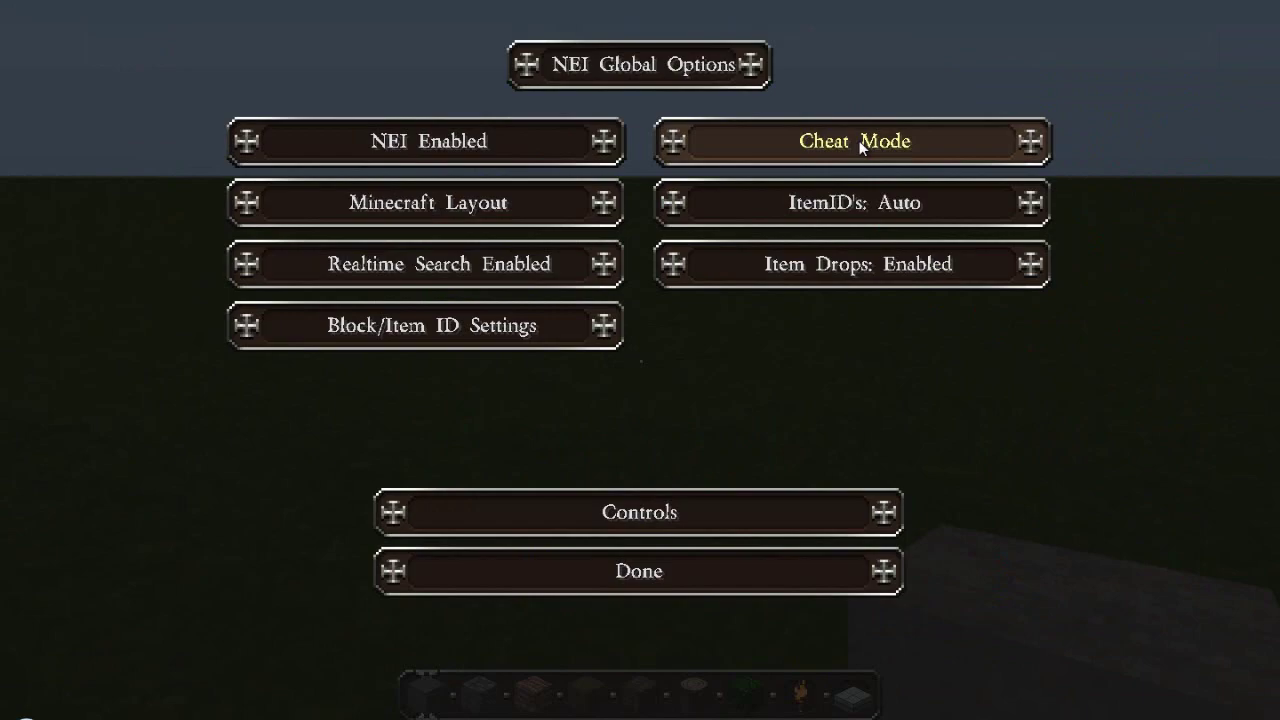
View the Alloy Furnace recipe (eight 64-EMC bricks) and multiply the brick cost in Calculator.
key("Escape")
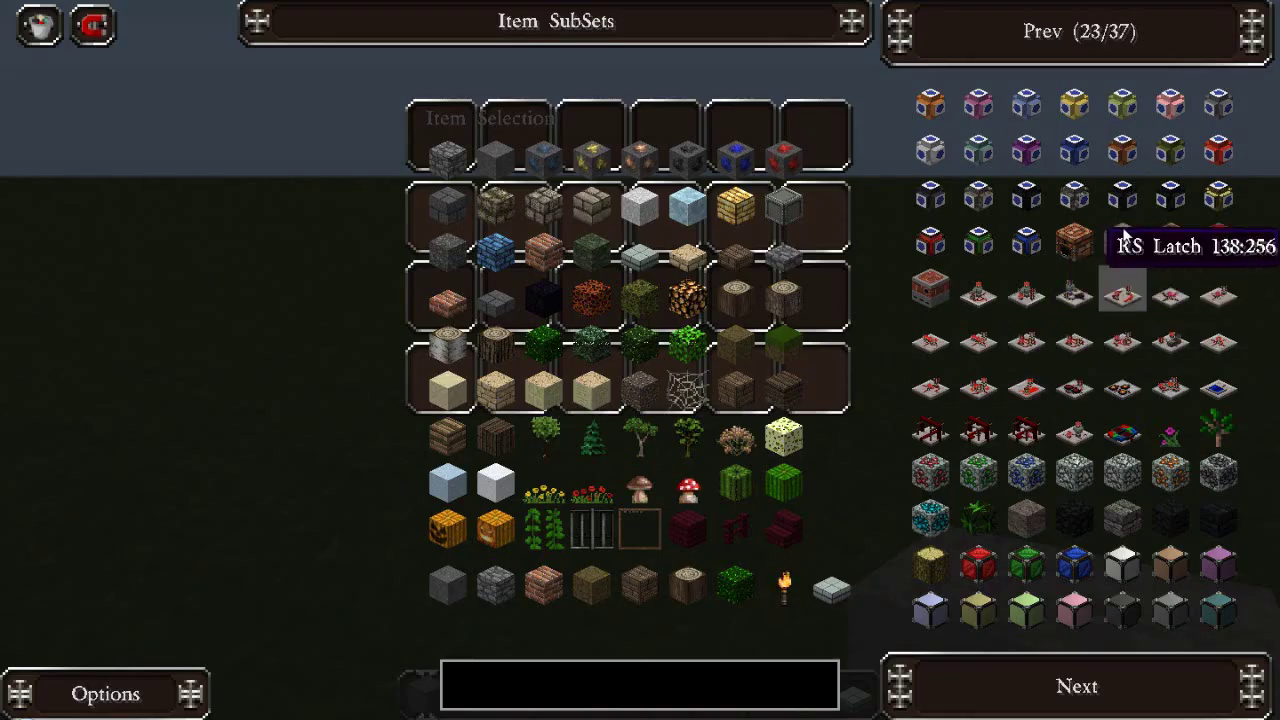
left_click(1076, 242)
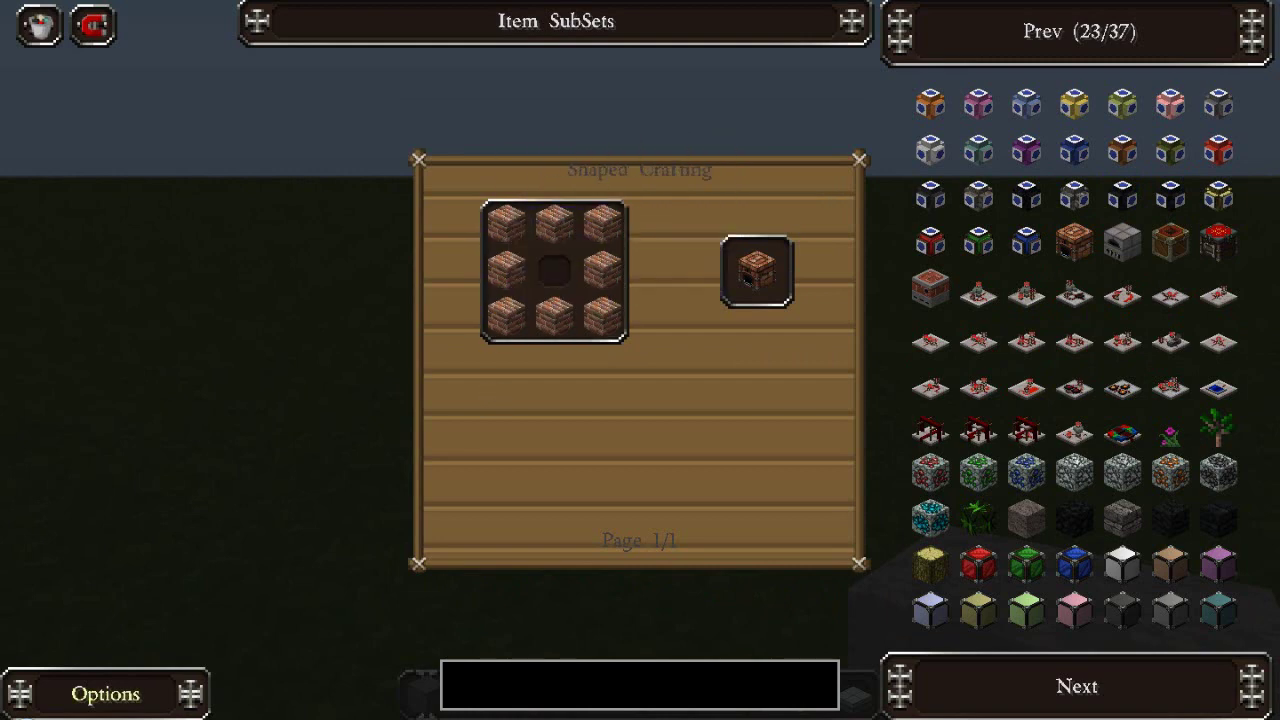
key("super")
left_click(94, 530)
left_click(340, 183)
left_click(375, 183)
left_click(306, 156)
left_click(408, 241)
left_click(618, 363)
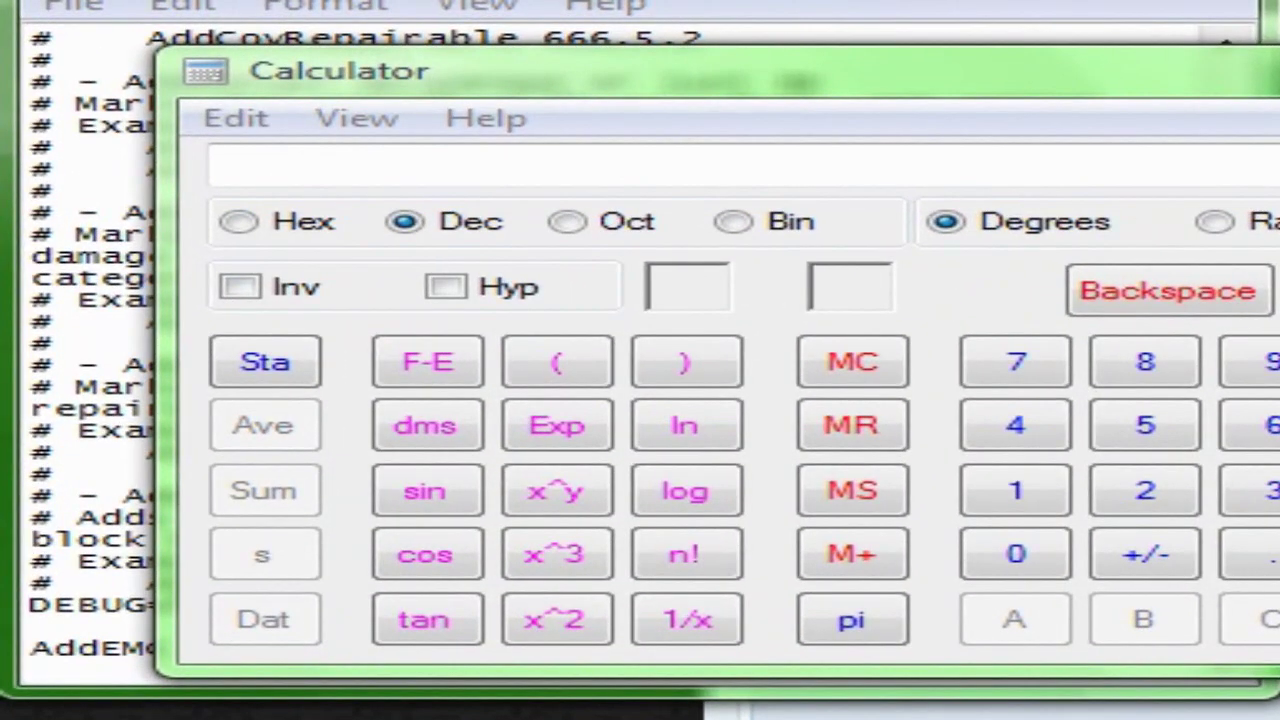
Return to CustomEMC.cfg and enter Alloy Furnace ID 137 on the AddEMC line.
key("alt+Tab")
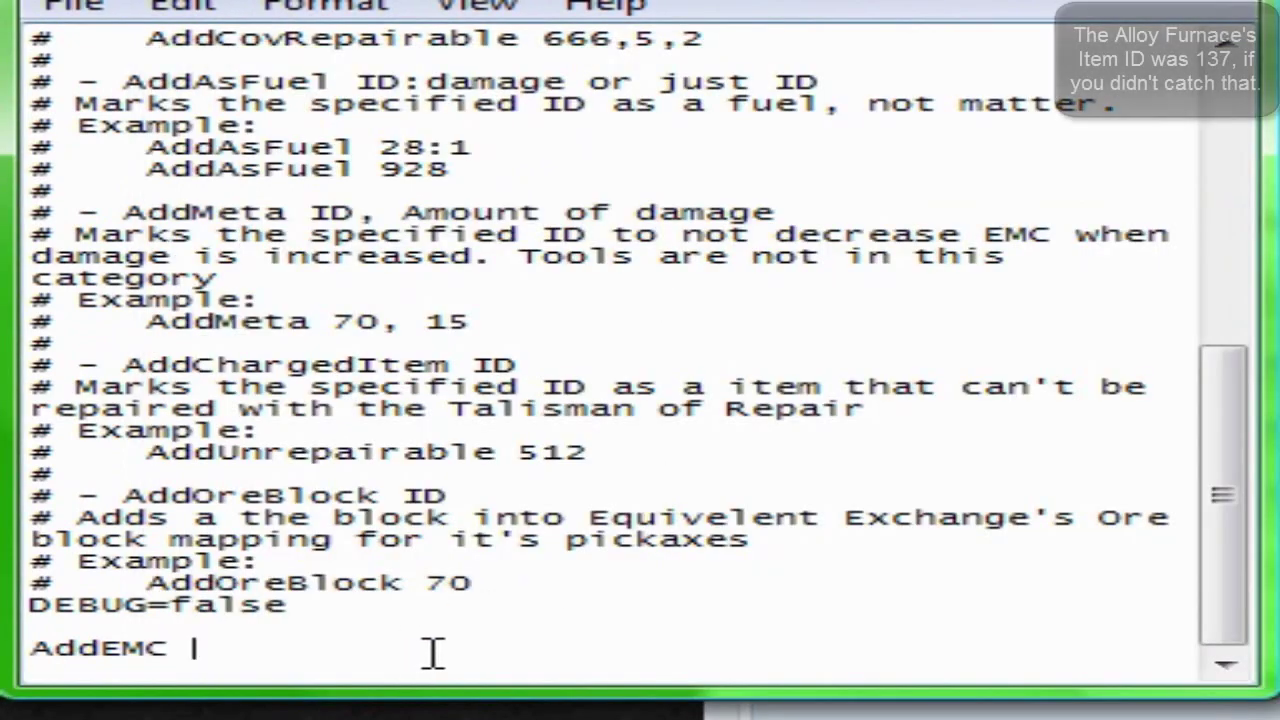
scroll(428, 654, "up", 8)
scroll(400, 660, "down", 8)
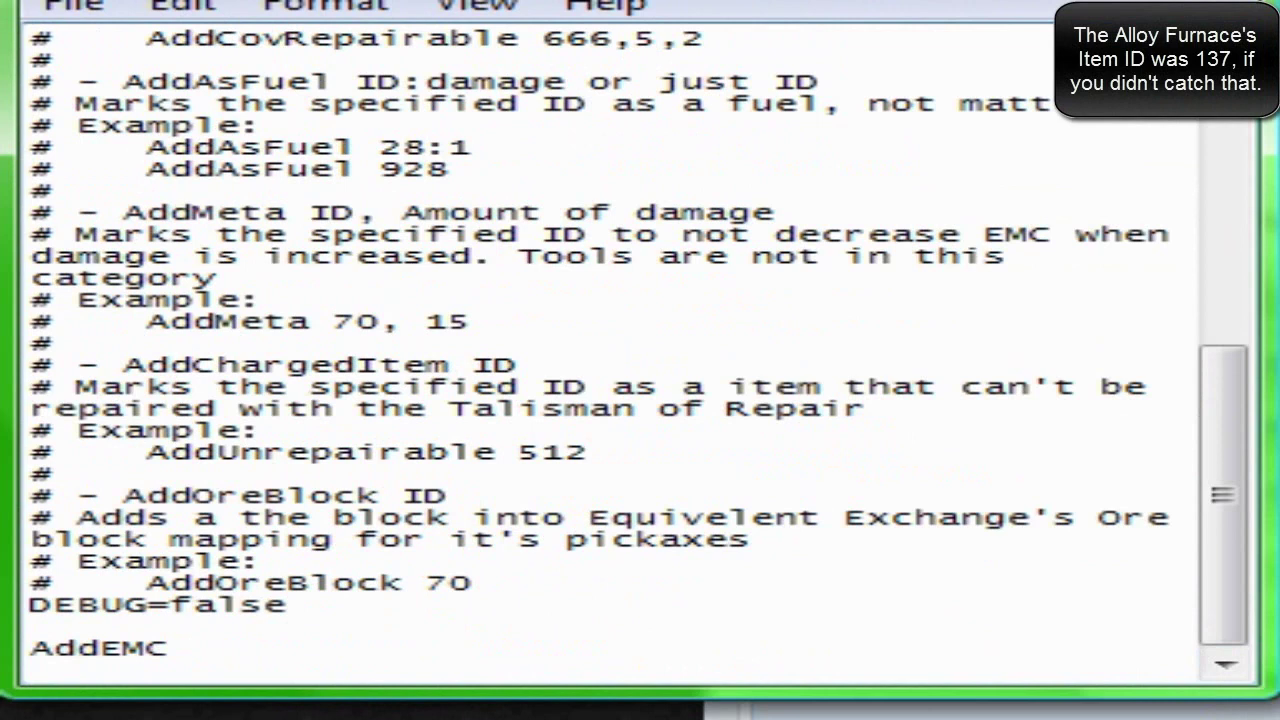
type("37")
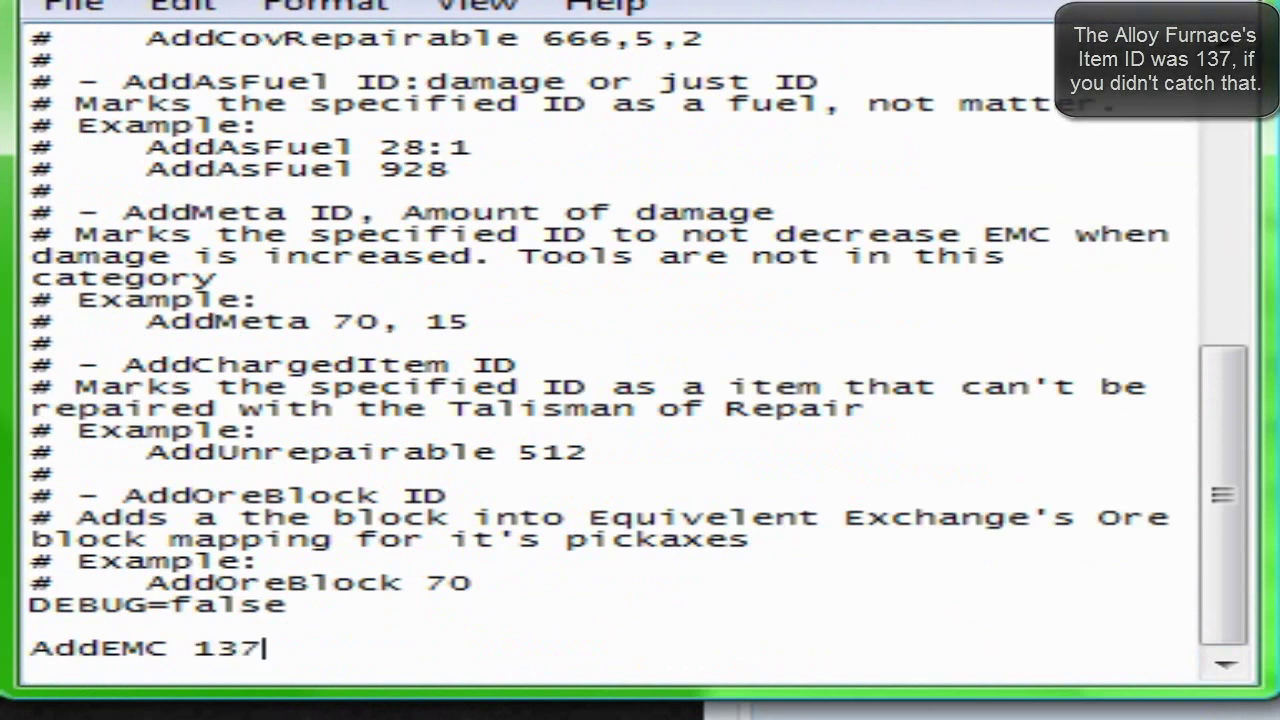
type(",512")
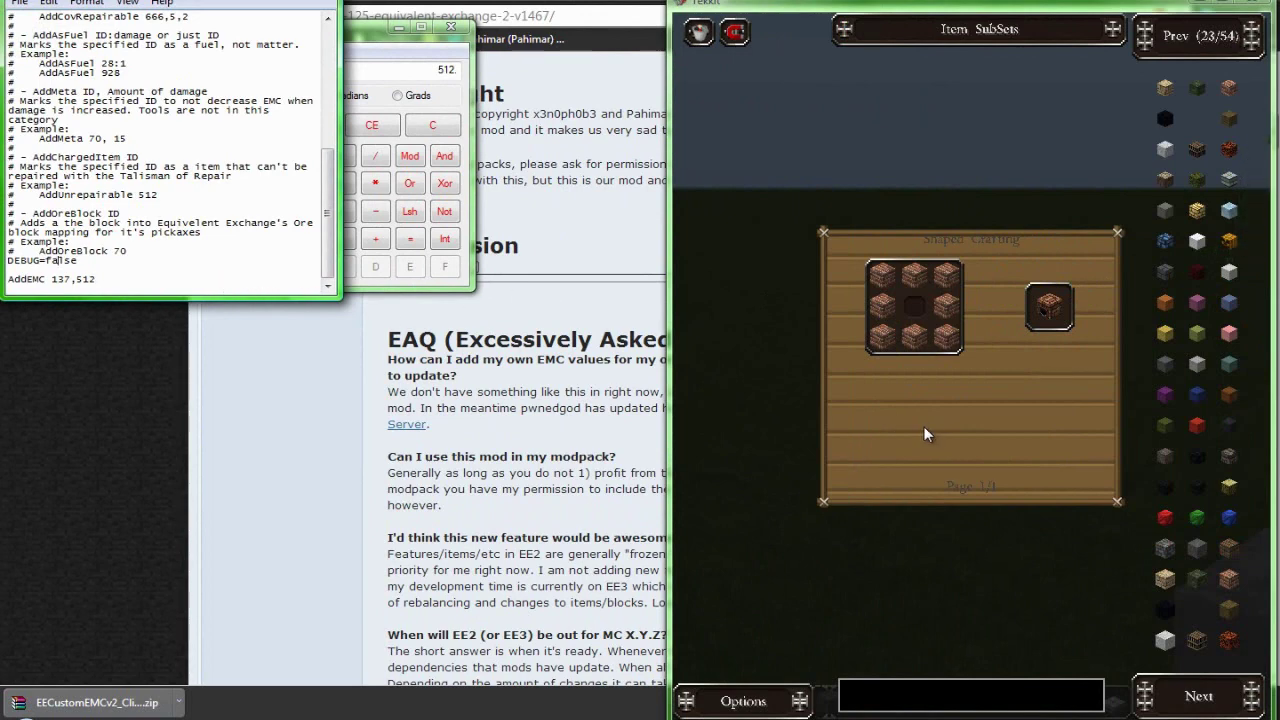
Resume the game in full screen and search NEI for 'alloy' to locate the Blue Alloy Ingot (1258:1).
key("Escape")
key("Escape")
key("Escape")
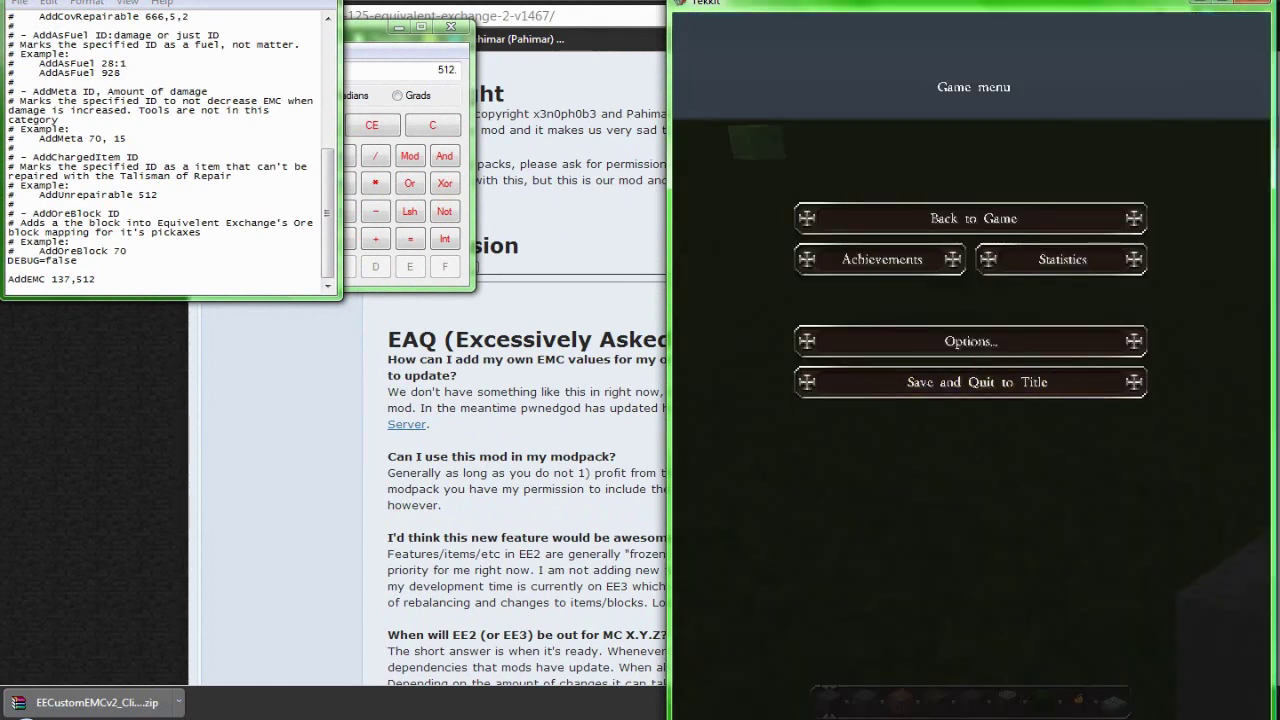
left_click(1066, 608)
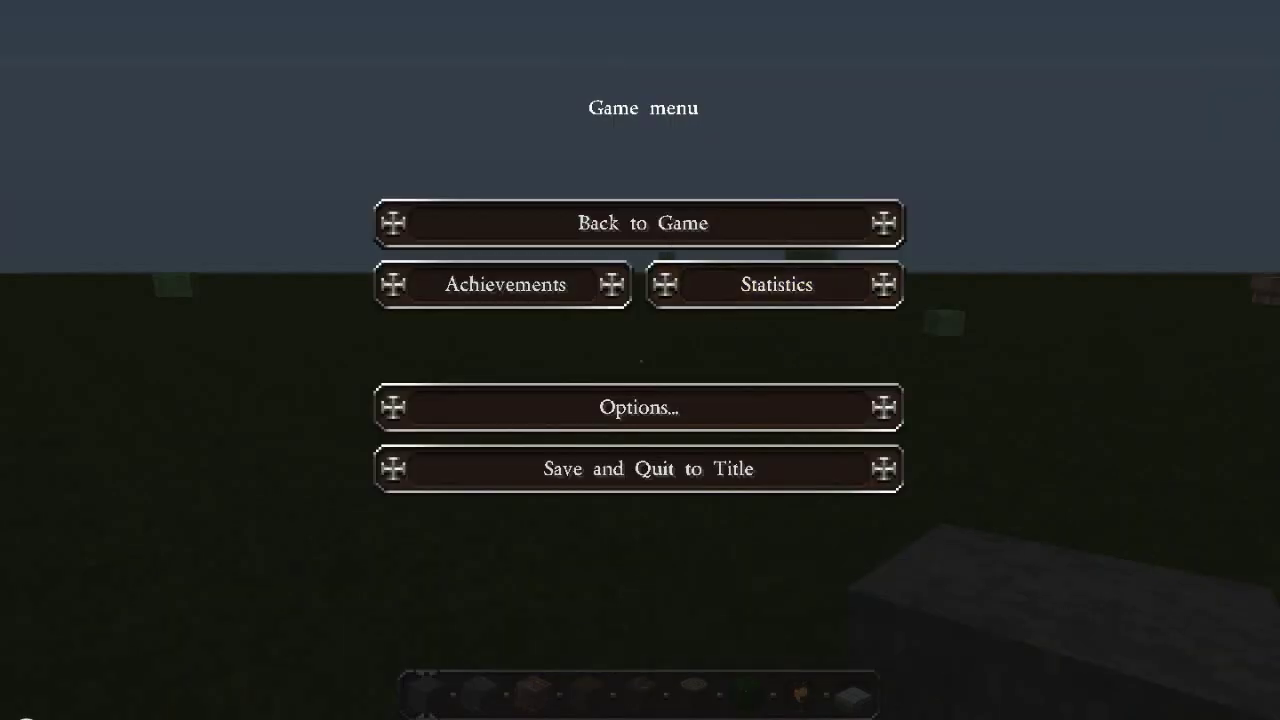
key("Escape")
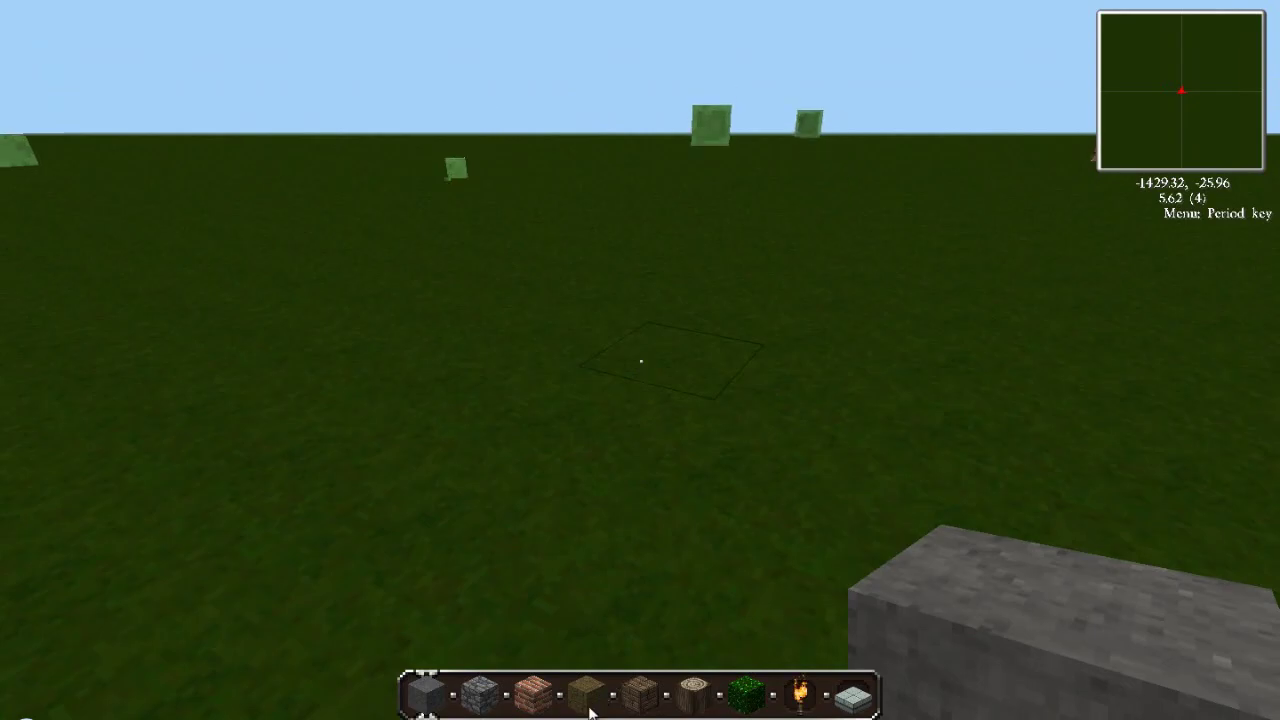
type("e")
type("alloy")
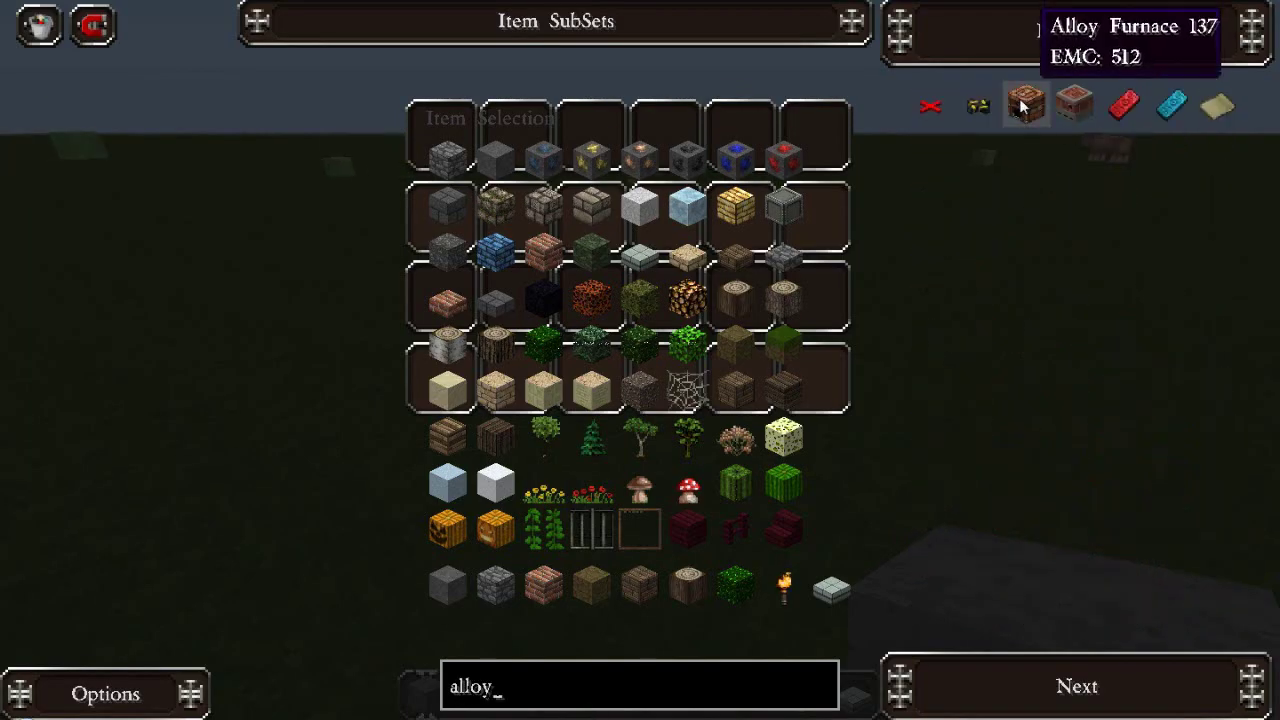
Show the Blue Alloy Ingot's Alloy Furnace recipe, dock the windowed game on the right half, and return to Notepad.
left_click(1180, 108)
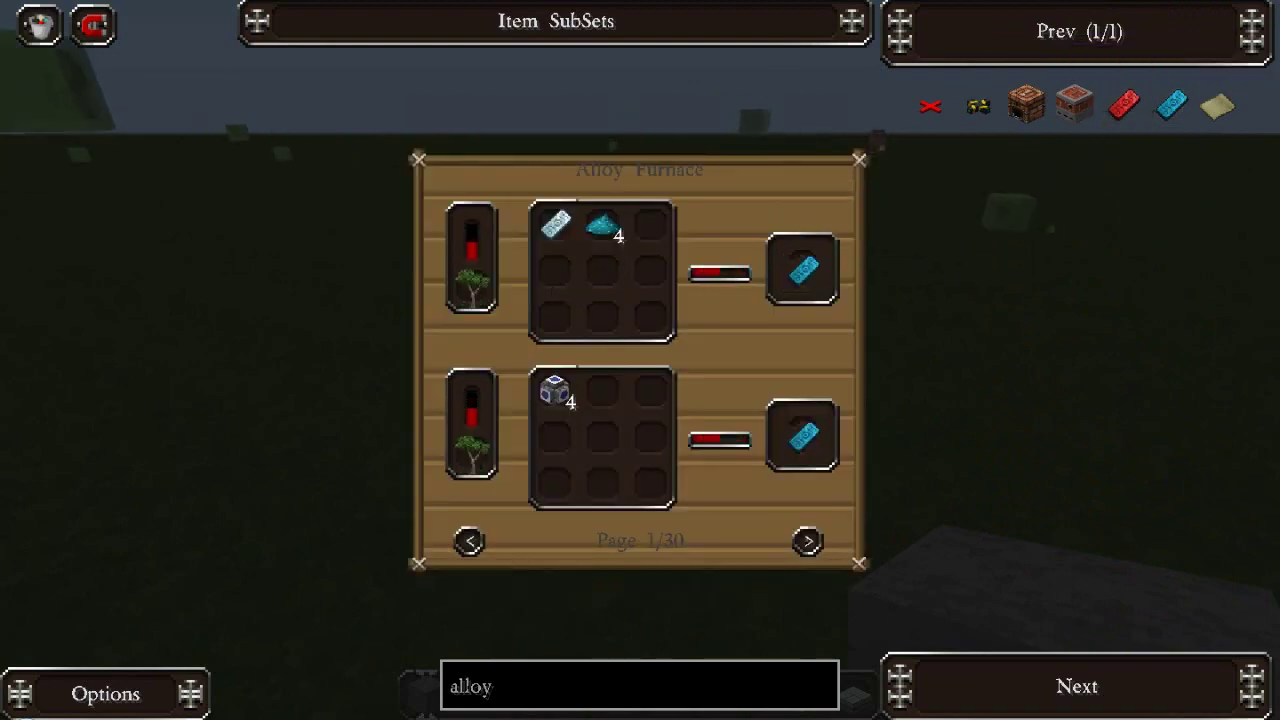
key("F11")
left_click_drag(709, 143, 950, 0)
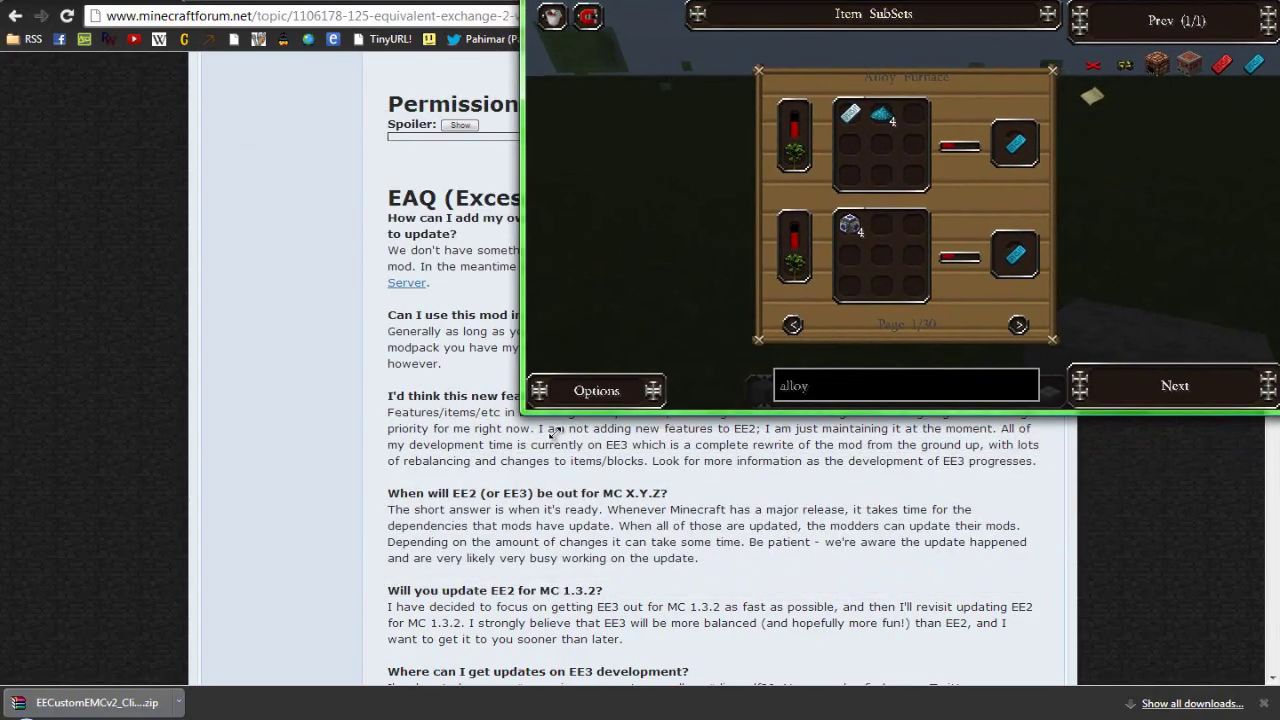
left_click_drag(503, 438, 648, 716)
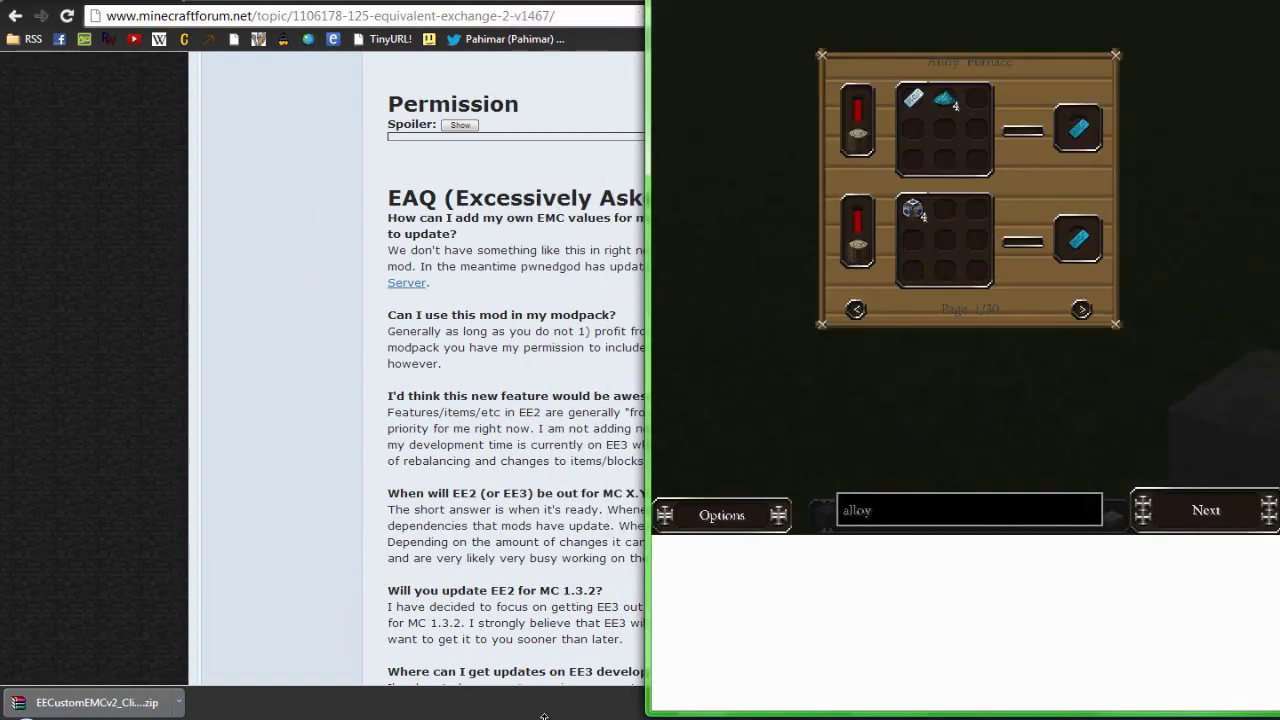
key("alt+Tab")
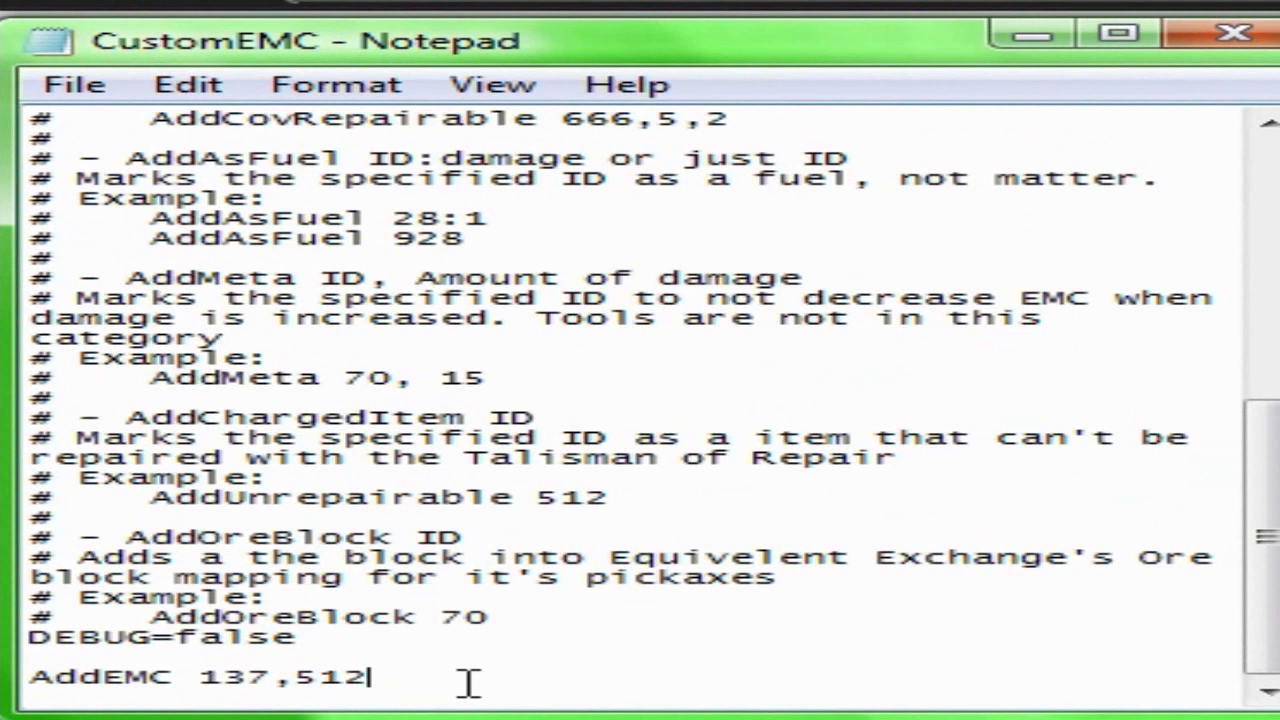
Enter 'AddEMC 1258:1,1024' on a new line under the Alloy Furnace entry, fixing a stray comma.
key("Return")
type("AddEMC 1258:1,1024")
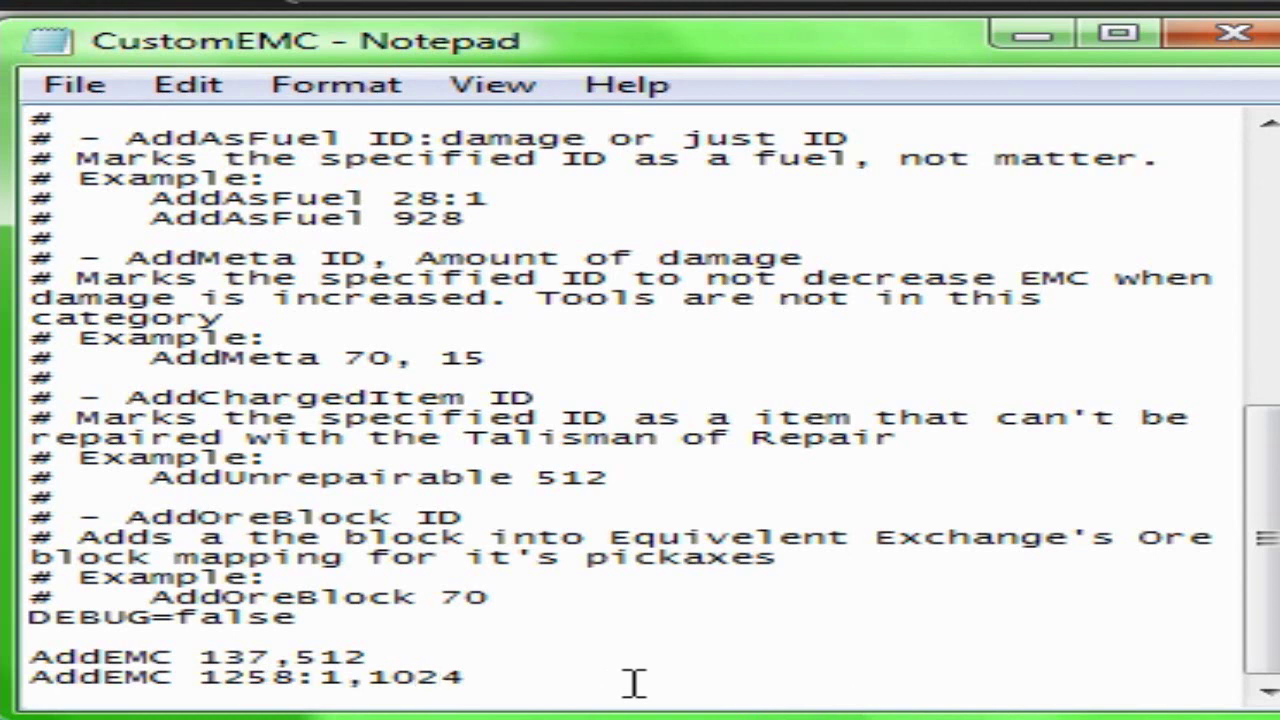
type(",")
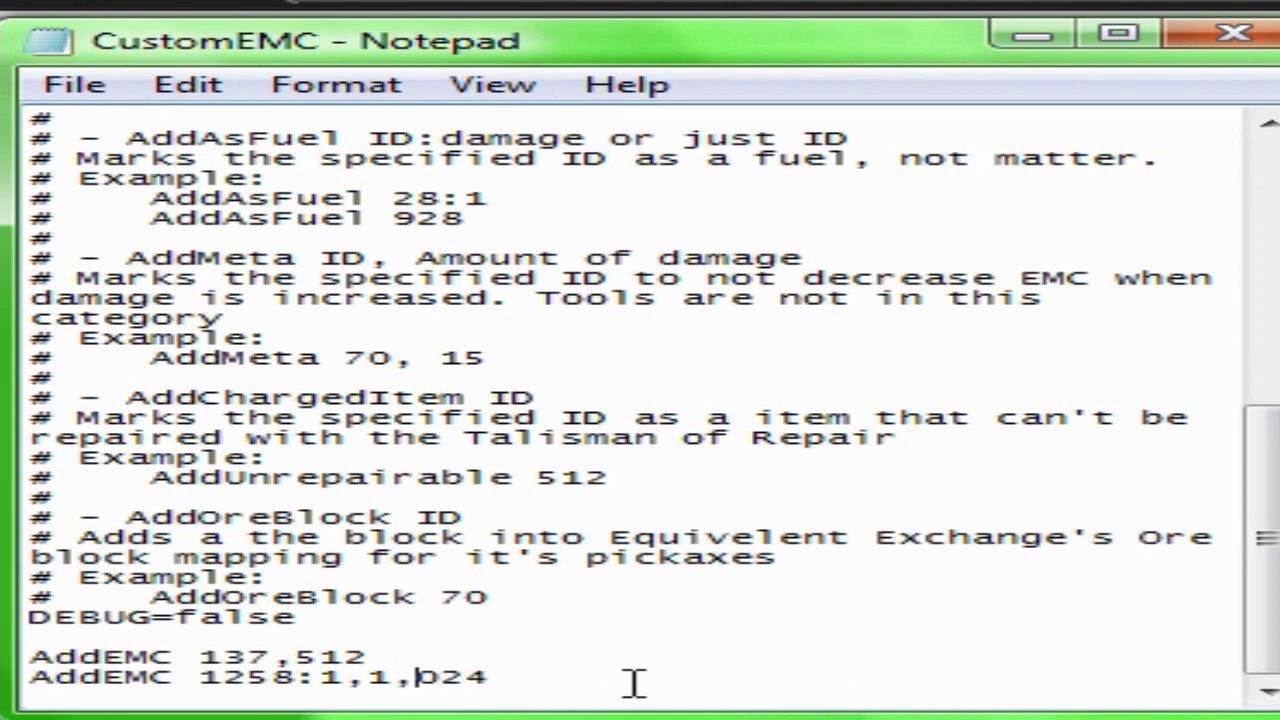
key("BackSpace")
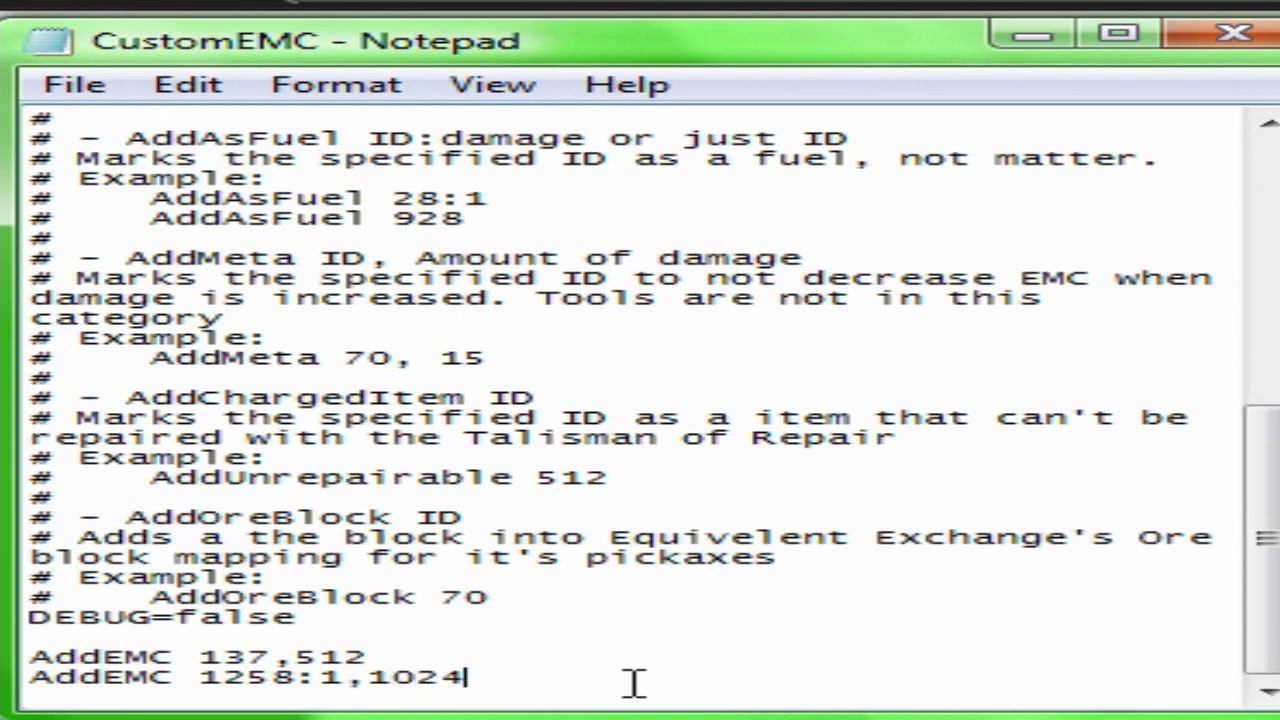
key("Return")
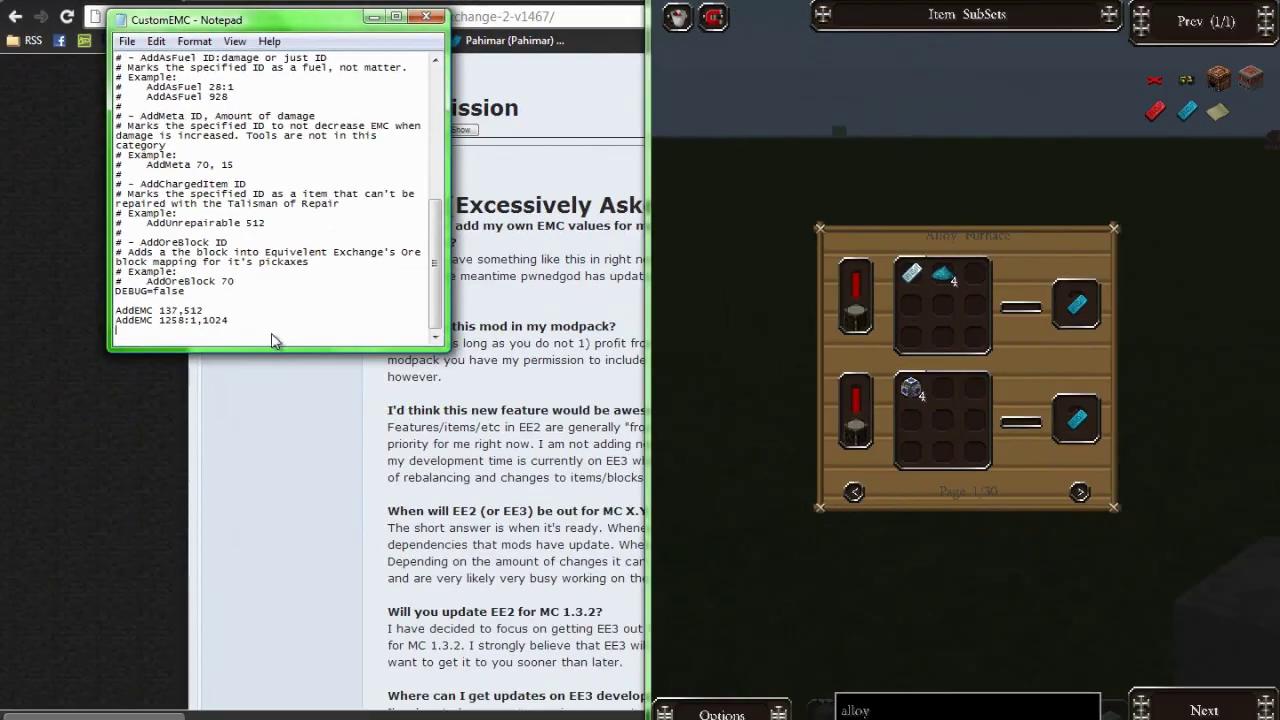
Close the CustomEMC file, resume the game, and confirm inventory tooltips show EMC values like Nether Brick 4.
left_click(435, 20)
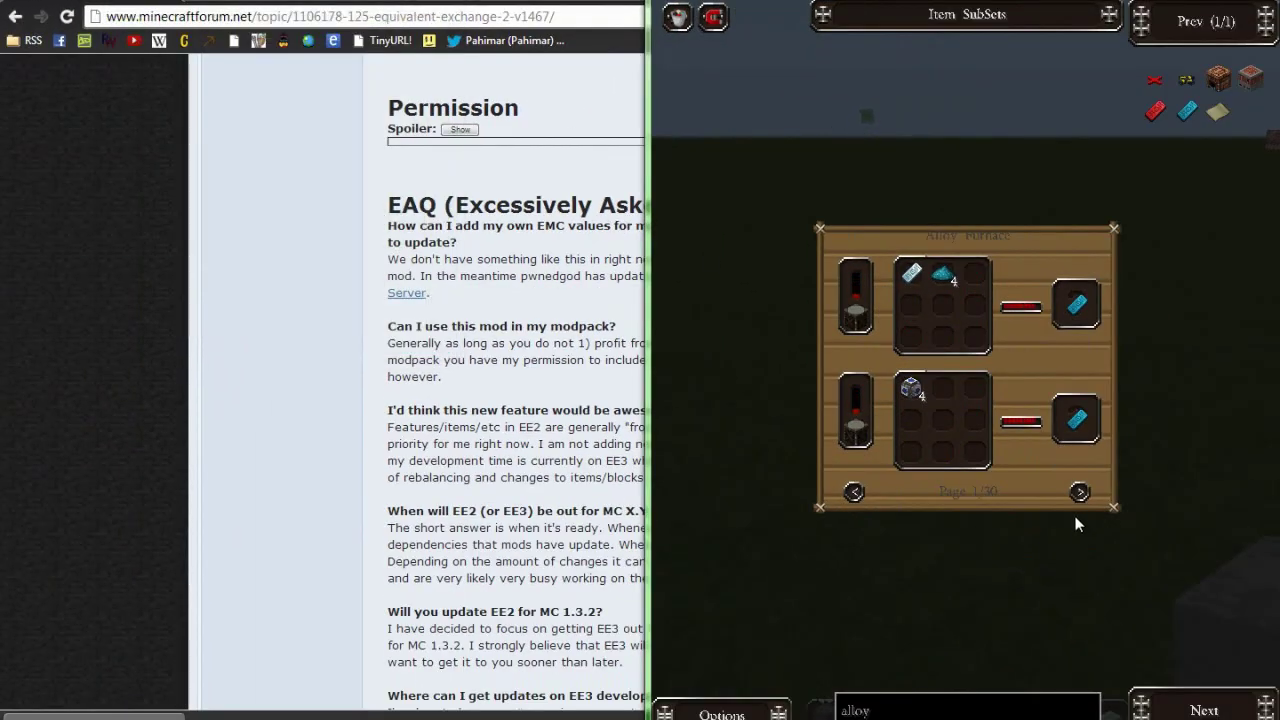
key("Escape")
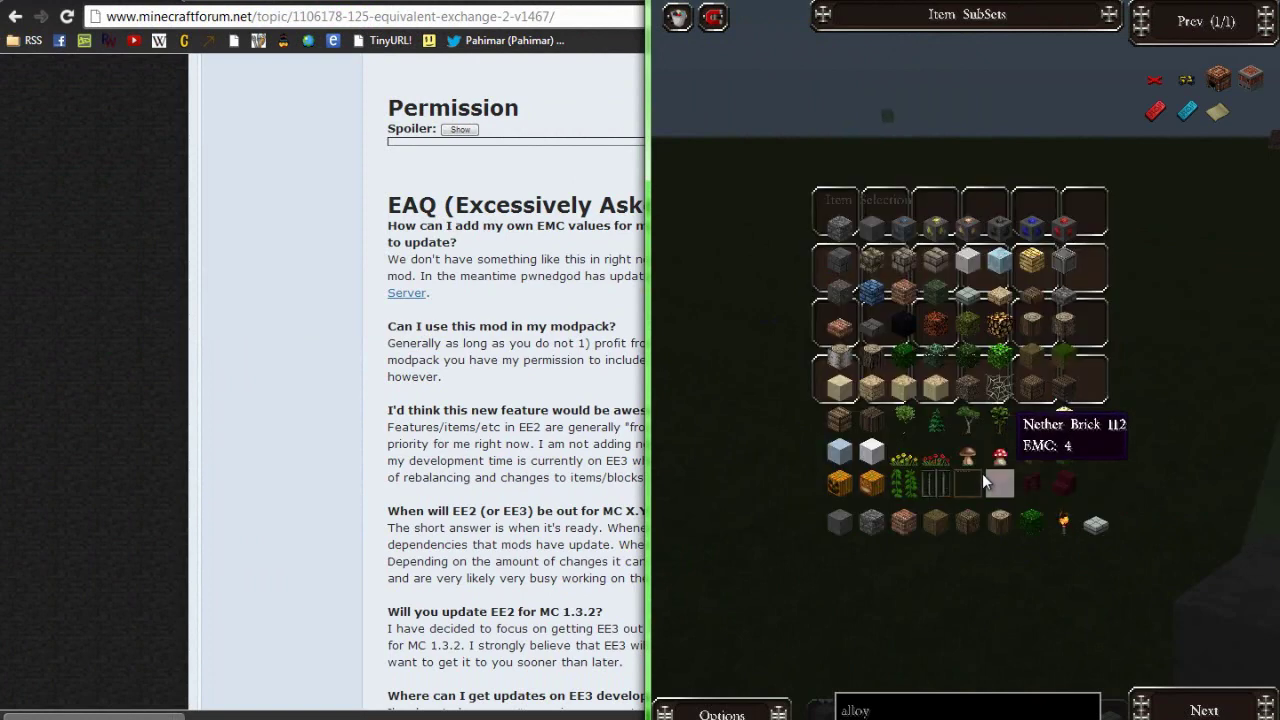
key("Escape")
key("Escape")
left_click(1037, 210)
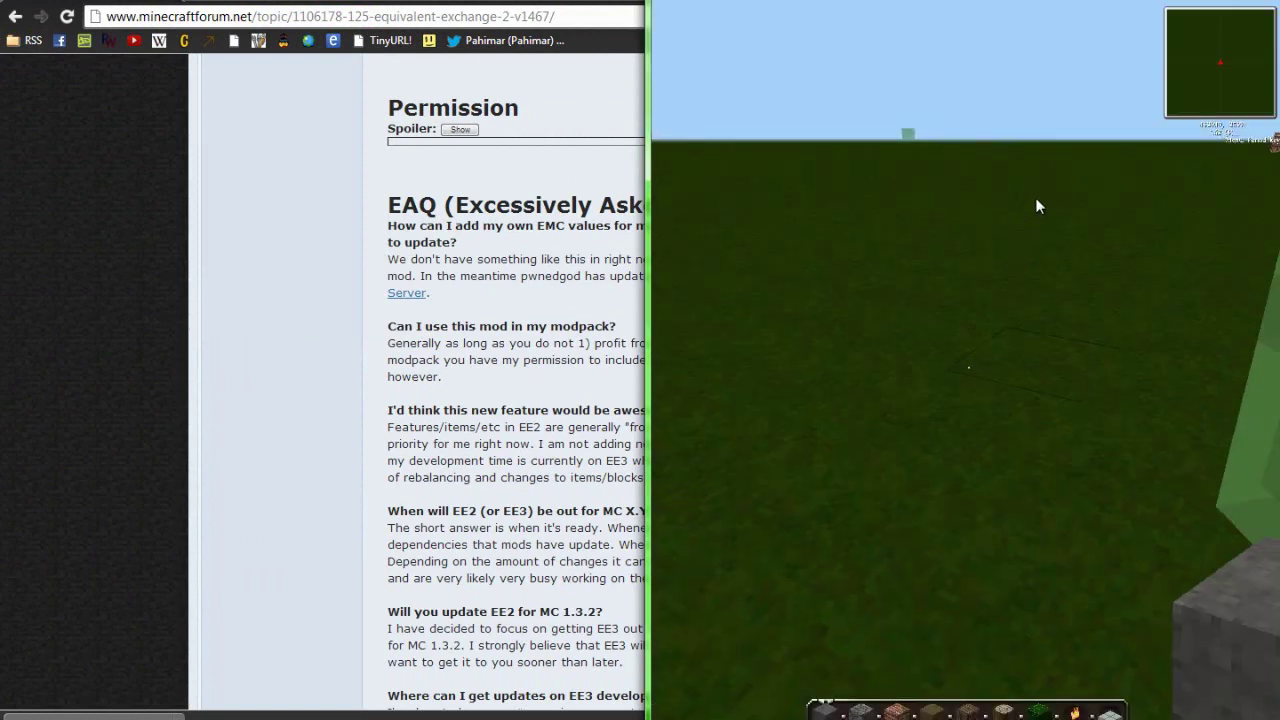
key("e")
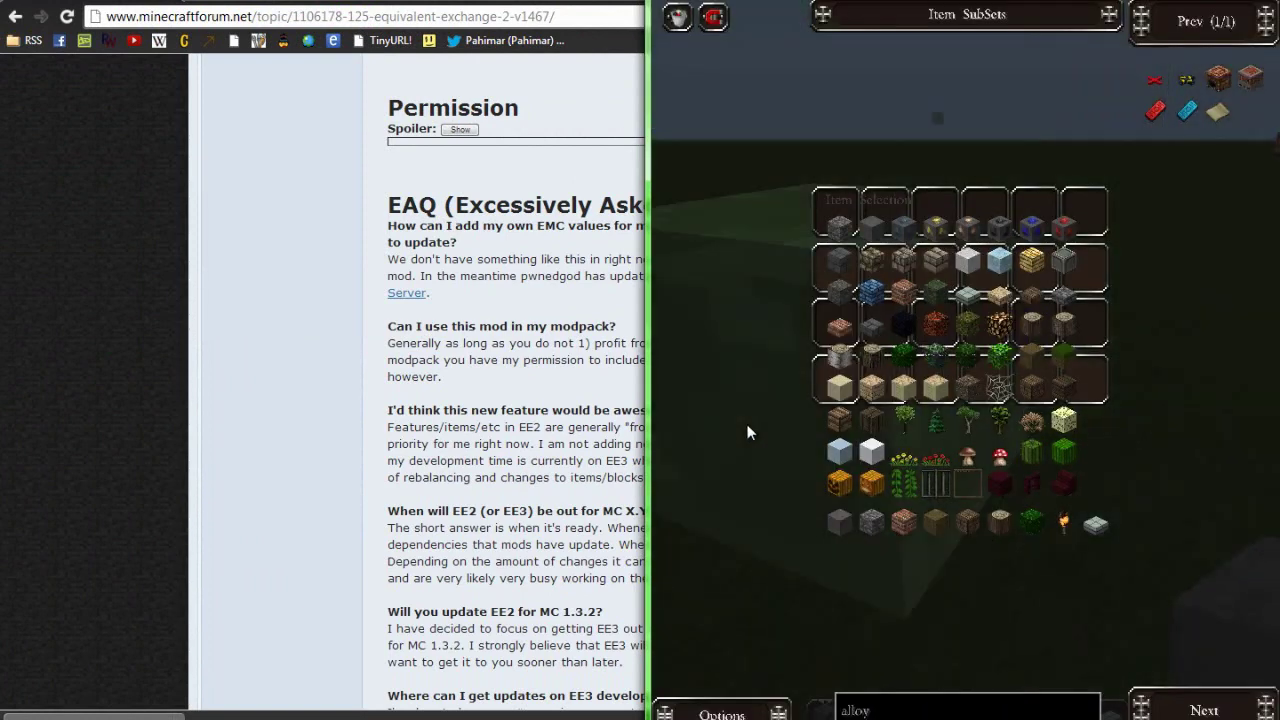
key("e")
Return Tekkit to full screen and browse the 'alloy' item list before going back to the world.
key("F11")
key("e")
left_click(691, 702)
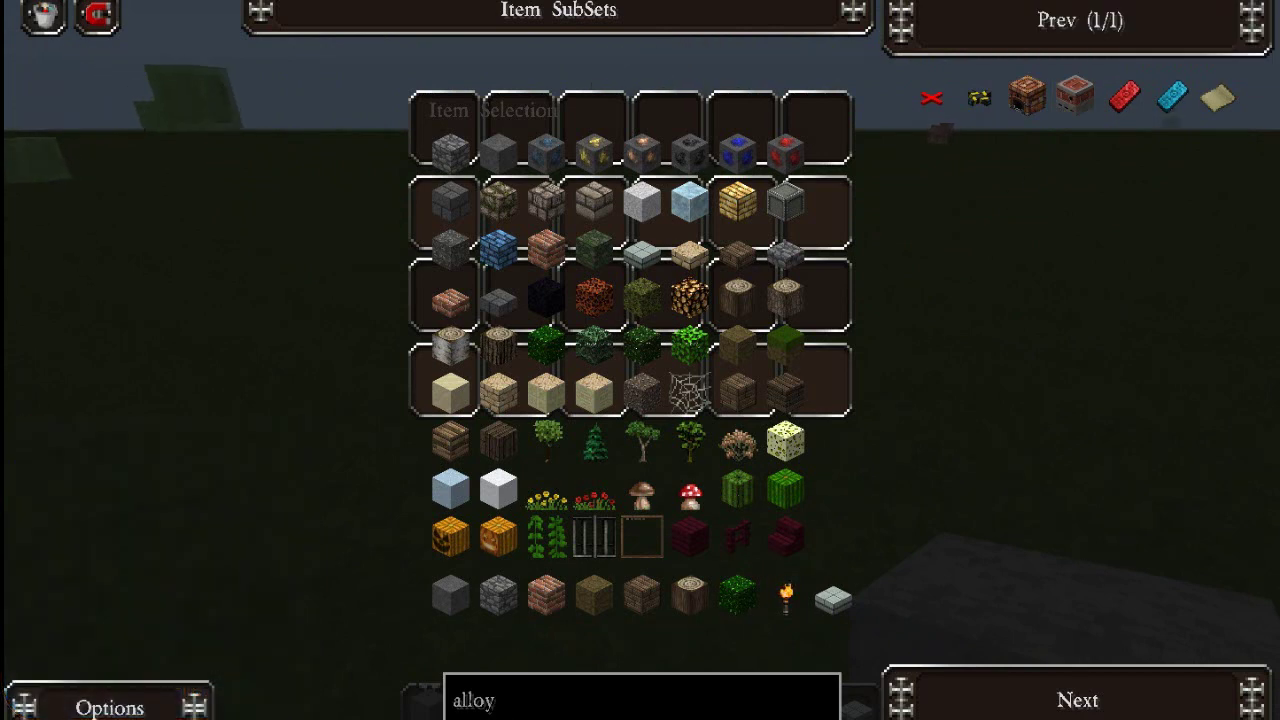
key("Escape")
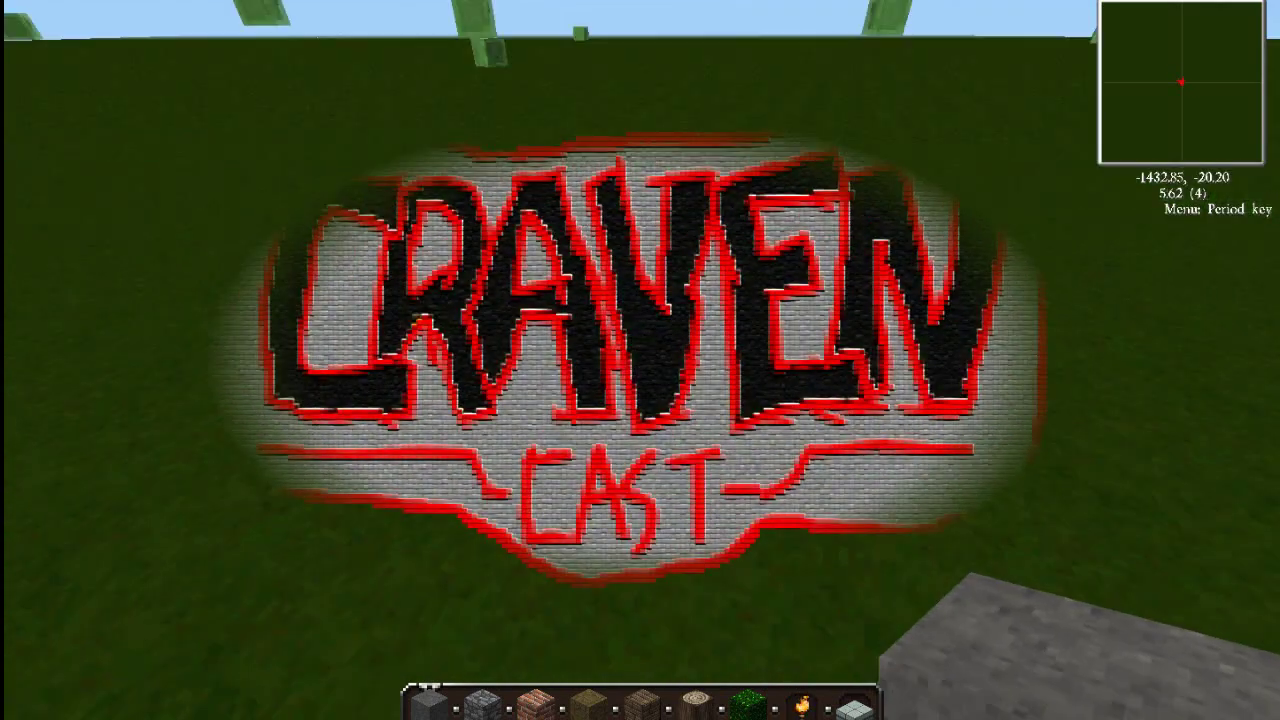